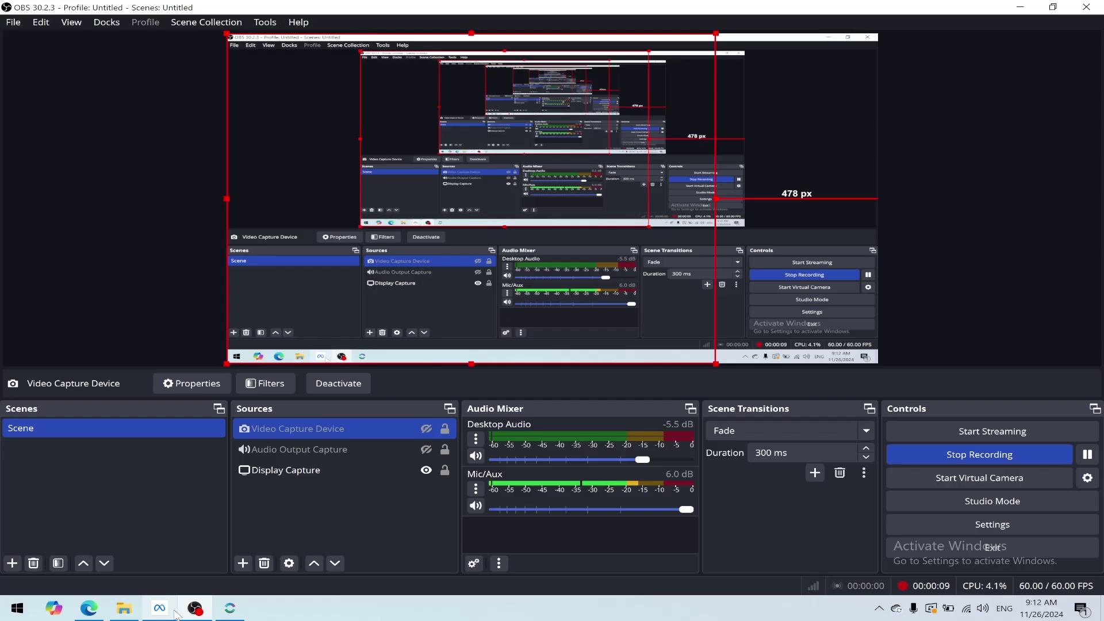
# - Switch to Edge and view the Image Uploading FBXs folder in Google Drive
pyautogui.click(89, 609)
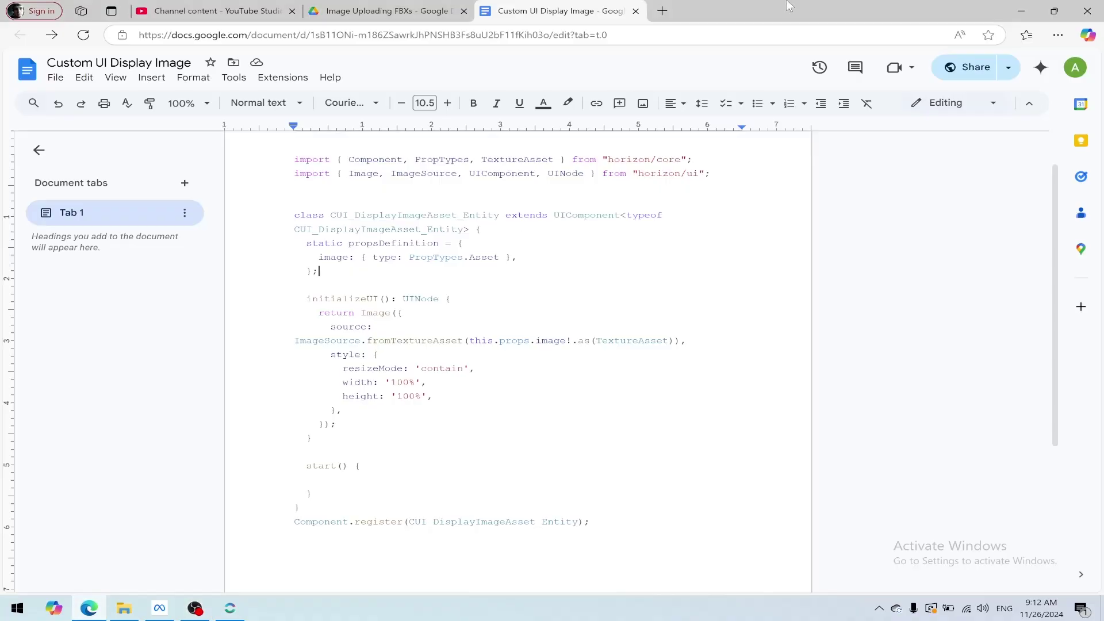
pyautogui.click(380, 14)
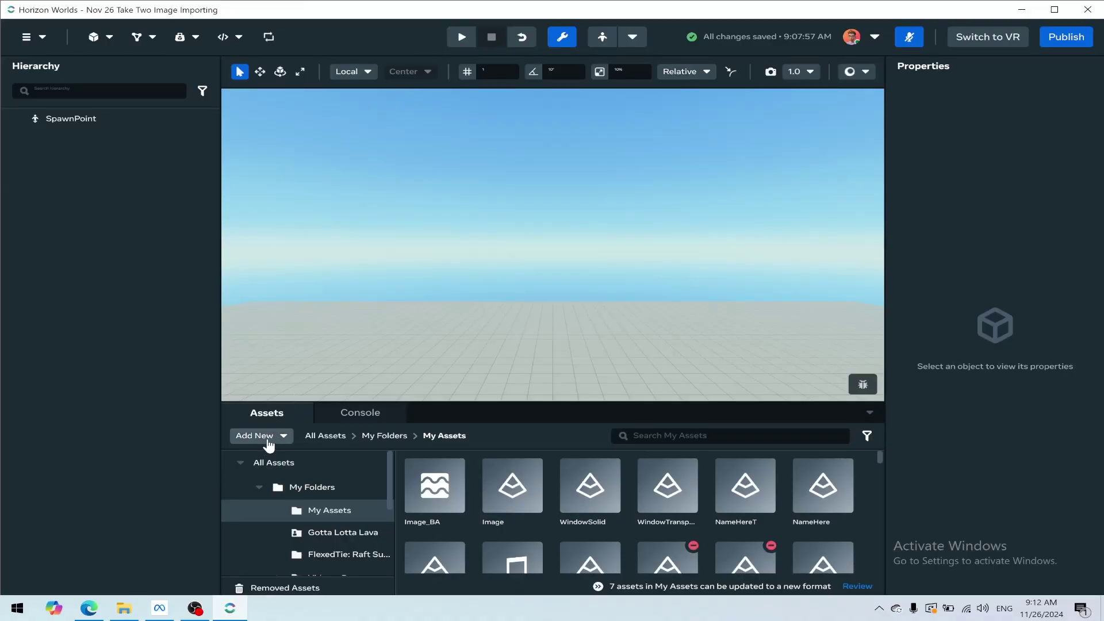
# - Import the Image model with its Image_BR waterfall texture from the Nov 26 folder into Horizon Worlds, with Preserve offset pivots off
pyautogui.click(269, 437)
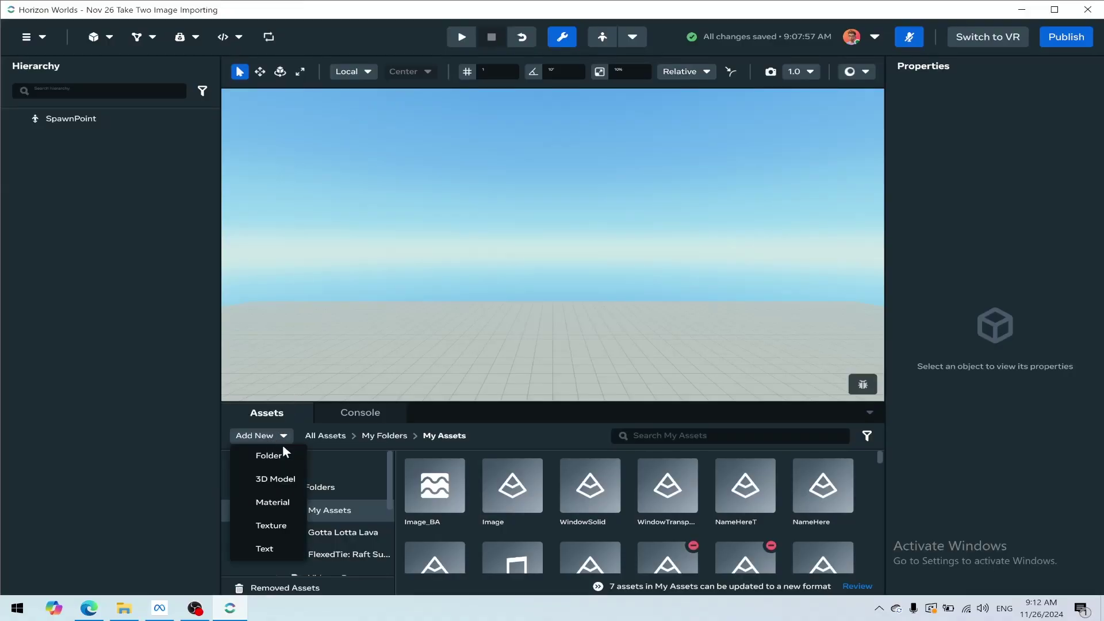
pyautogui.click(284, 480)
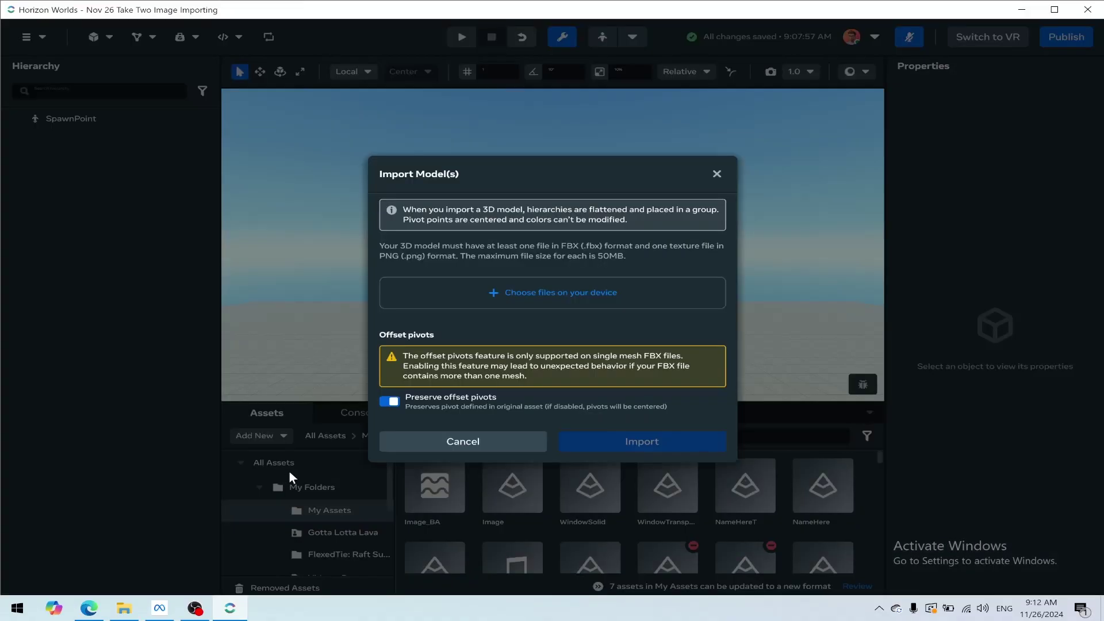
pyautogui.click(386, 403)
pyautogui.click(497, 323)
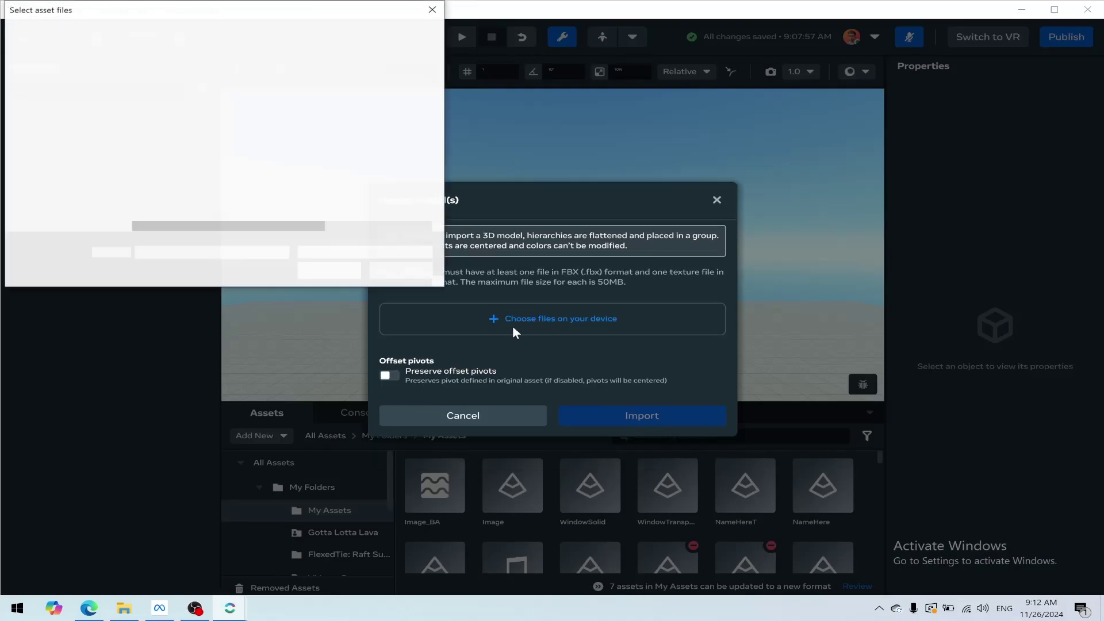
pyautogui.click(168, 114)
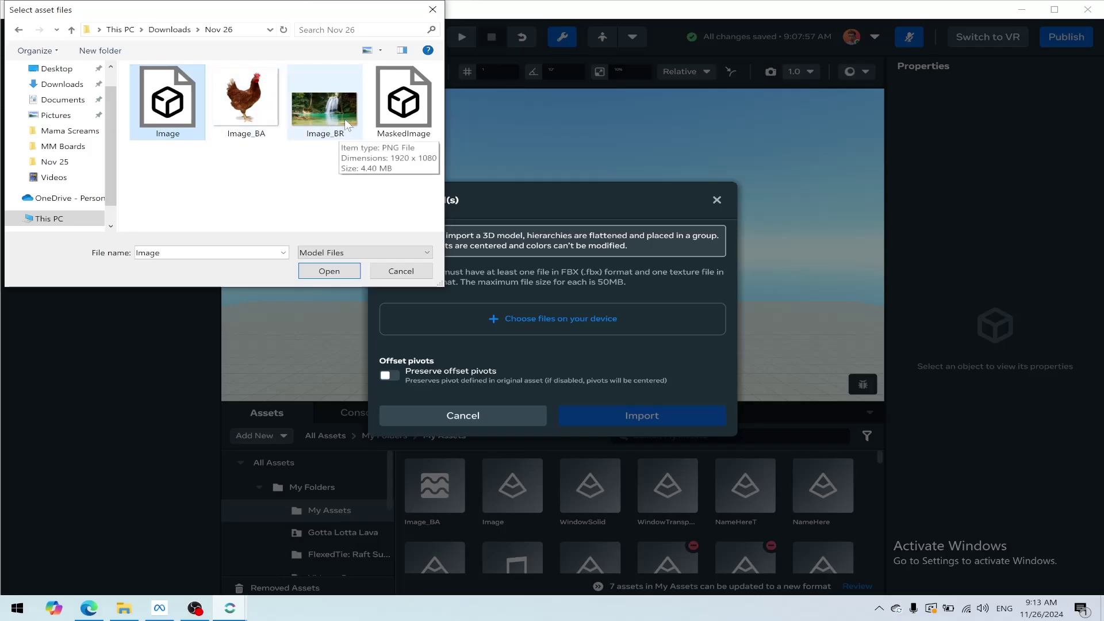
pyautogui.press('super+c')
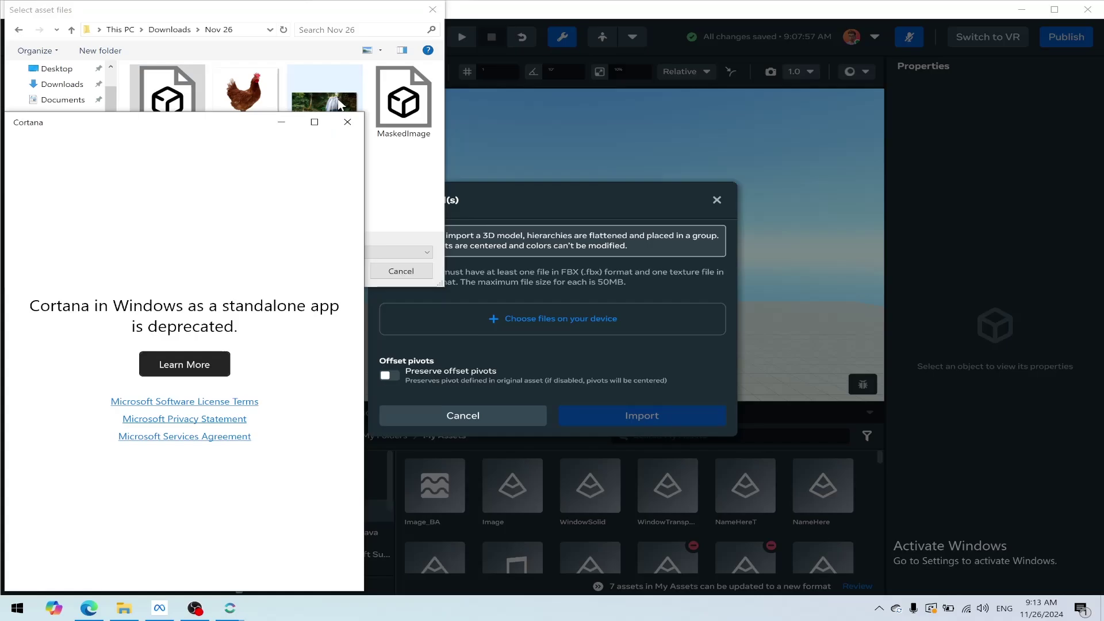
pyautogui.keyDown('ctrl'); pyautogui.click(331, 95); pyautogui.keyUp('ctrl')
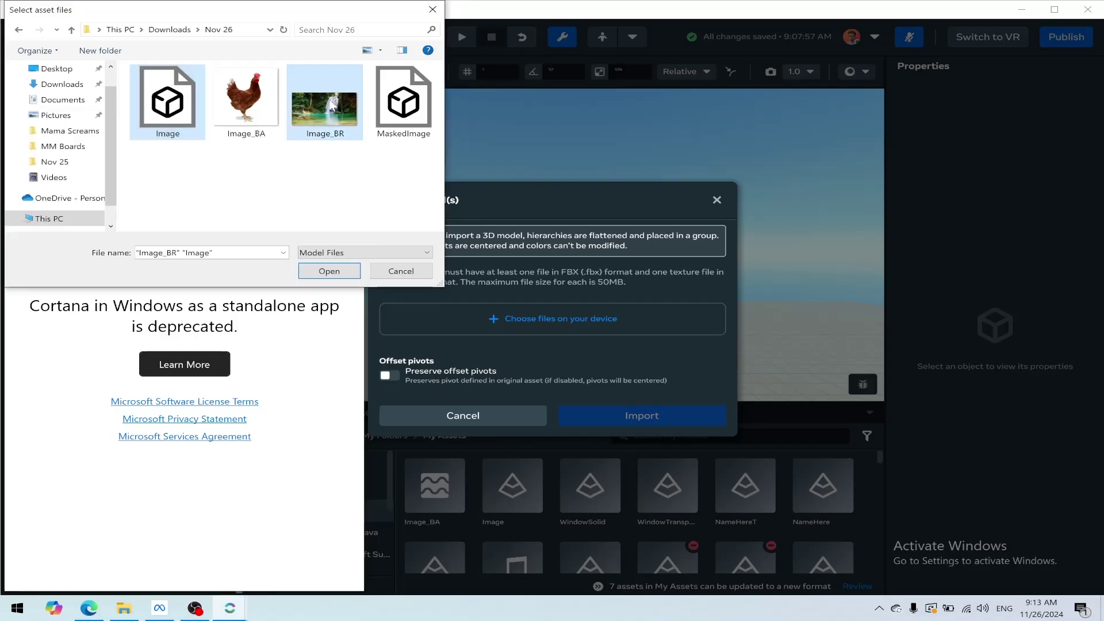
pyautogui.click(339, 271)
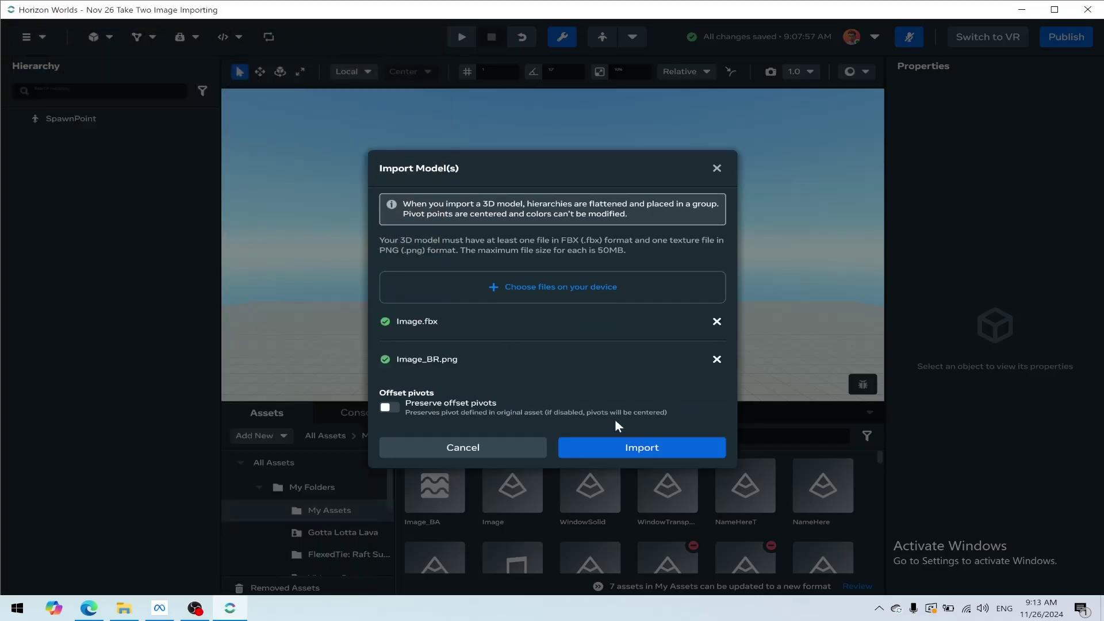
pyautogui.click(629, 450)
# - Import the MaskedImage model with the Image_BA chicken texture from the Nov 26 folder, with Preserve offset pivots off
pyautogui.click(277, 437)
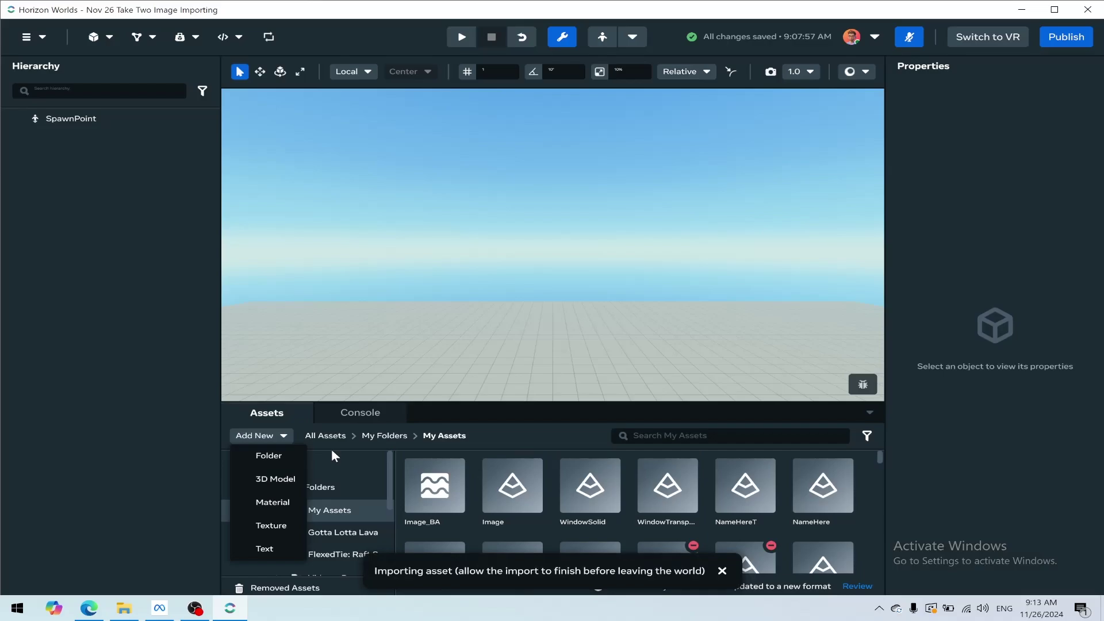
pyautogui.click(275, 480)
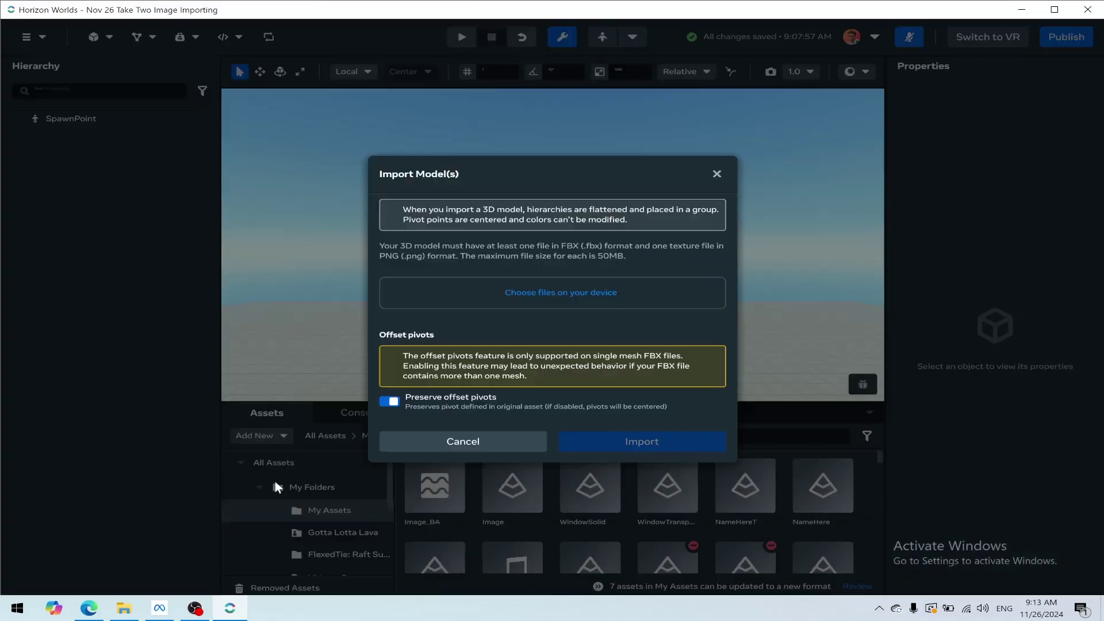
pyautogui.click(389, 402)
pyautogui.click(555, 305)
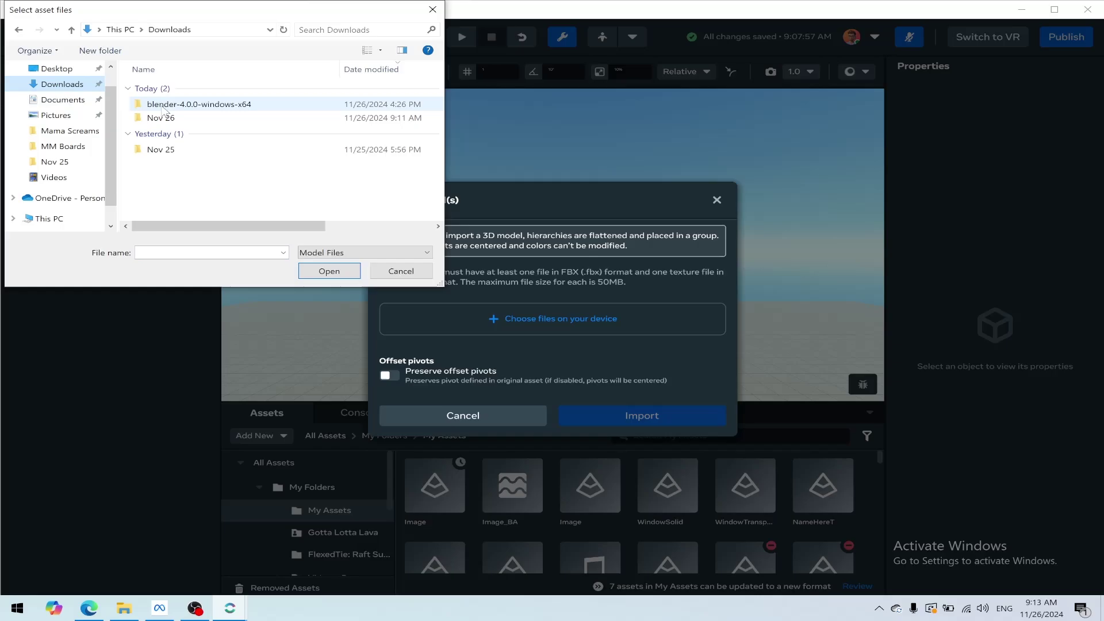
pyautogui.doubleClick(167, 115)
pyautogui.click(228, 114)
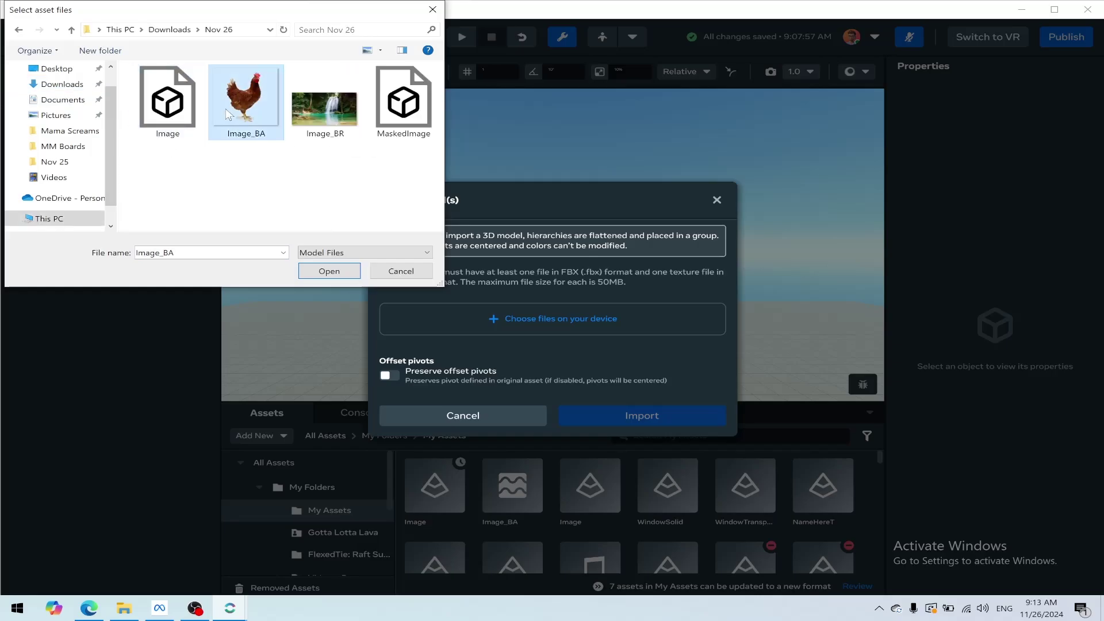
pyautogui.keyDown('ctrl'); pyautogui.click(418, 120); pyautogui.keyUp('ctrl')
pyautogui.click(328, 271)
pyautogui.click(632, 450)
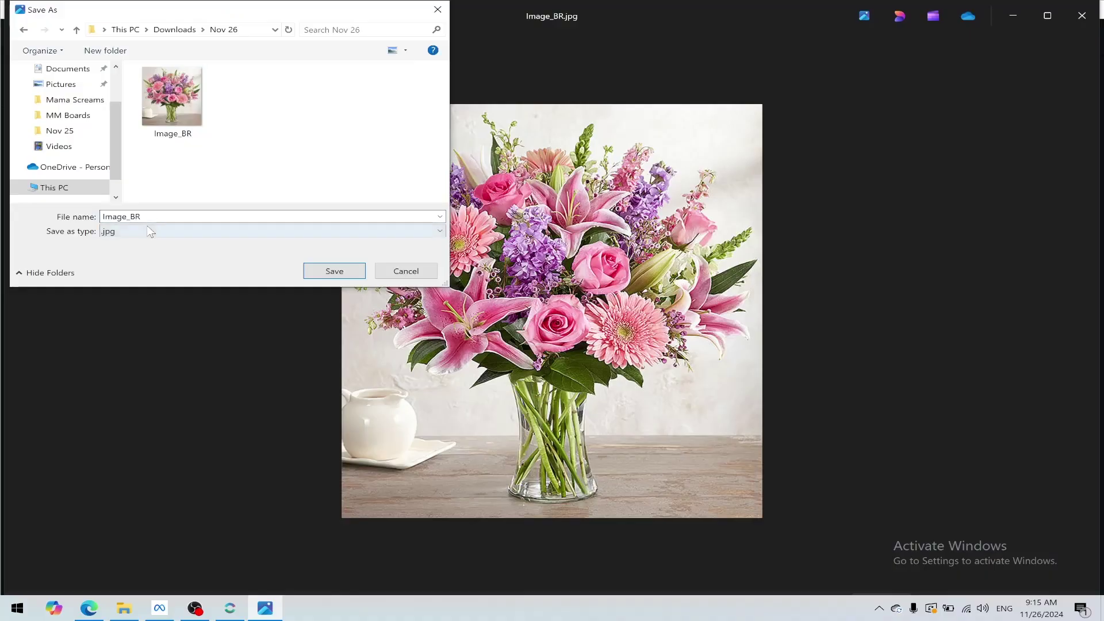
# - Save the flower bouquet picture as a PNG named Image_BR in the Nov 26 folder and close the image viewer
pyautogui.click(148, 232)
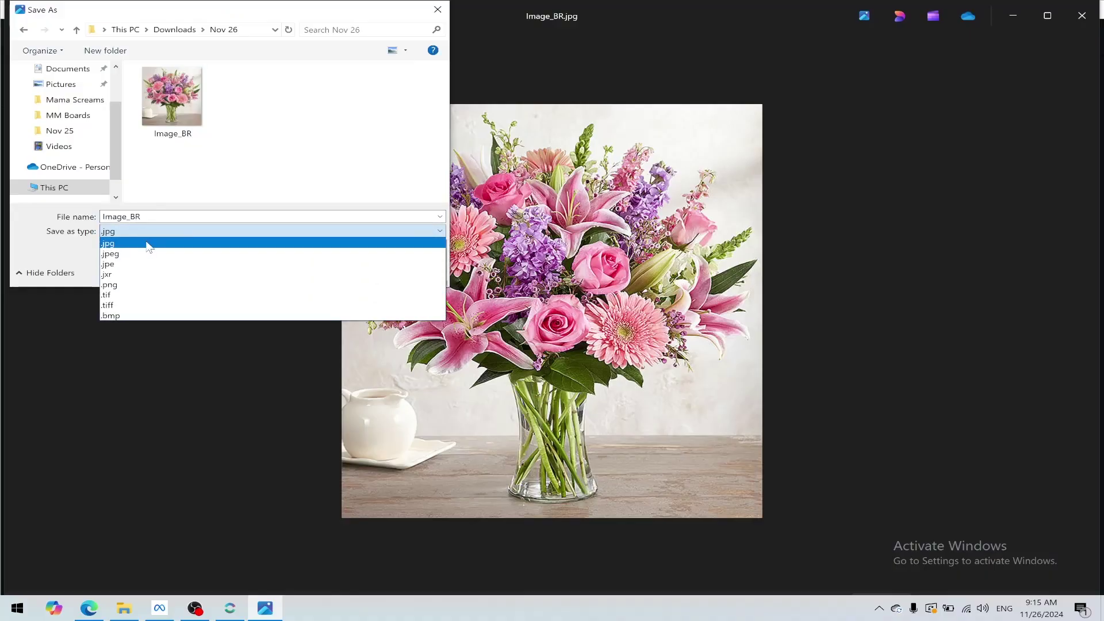
pyautogui.click(128, 285)
pyautogui.click(348, 274)
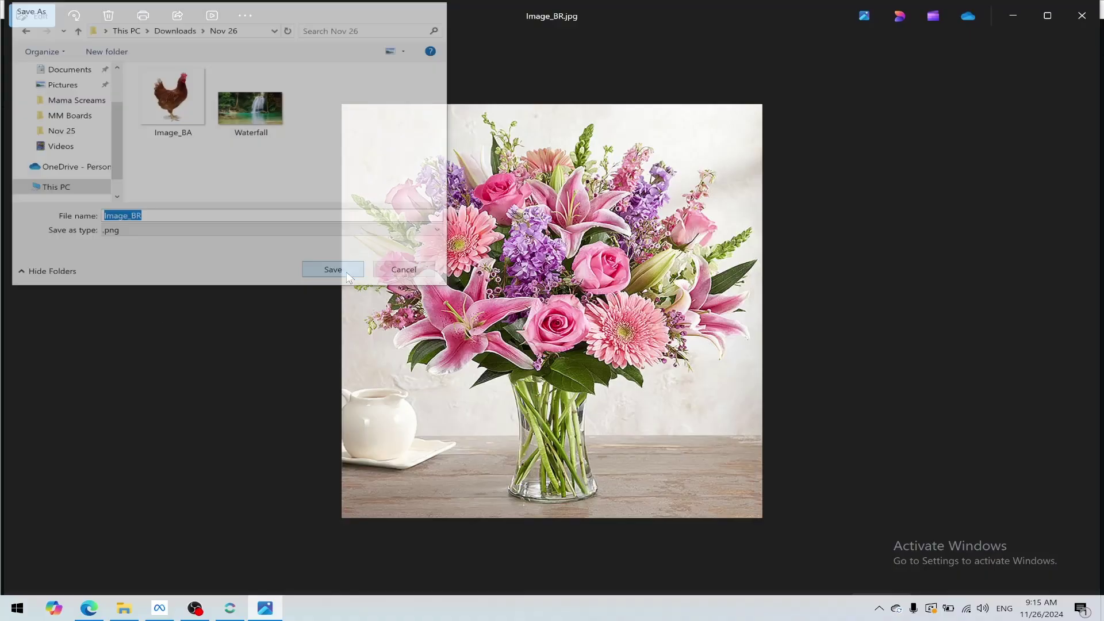
pyautogui.click(1082, 16)
# - Import the Image model with the Image_BR flower bouquet texture, with Preserve offset pivots off
pyautogui.click(336, 110)
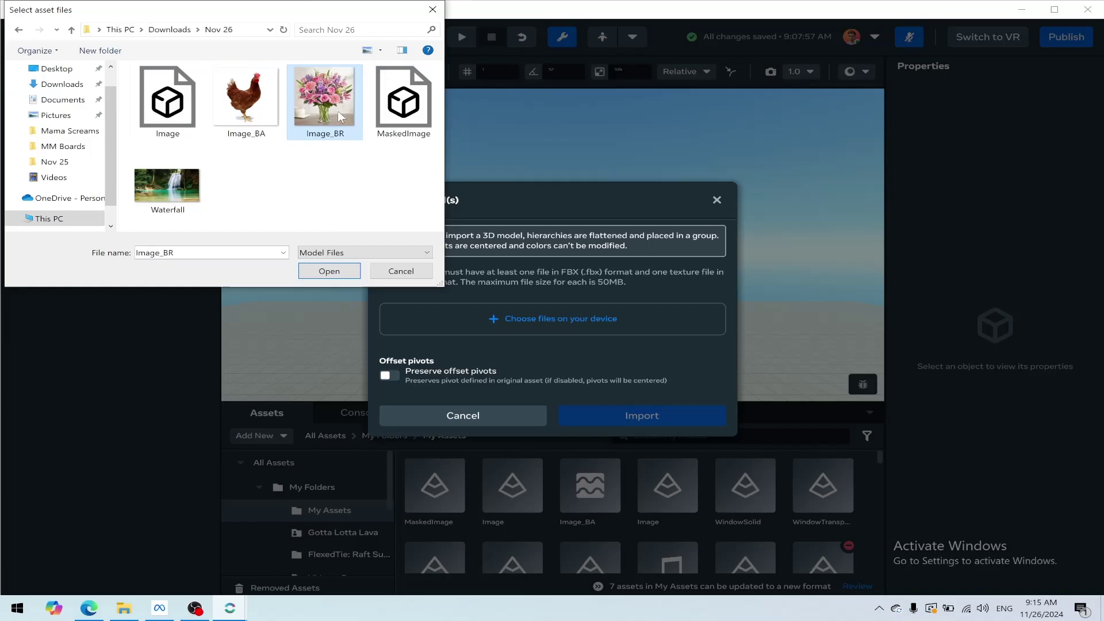
pyautogui.keyDown('ctrl'); pyautogui.click(180, 119); pyautogui.keyUp('ctrl')
pyautogui.click(328, 273)
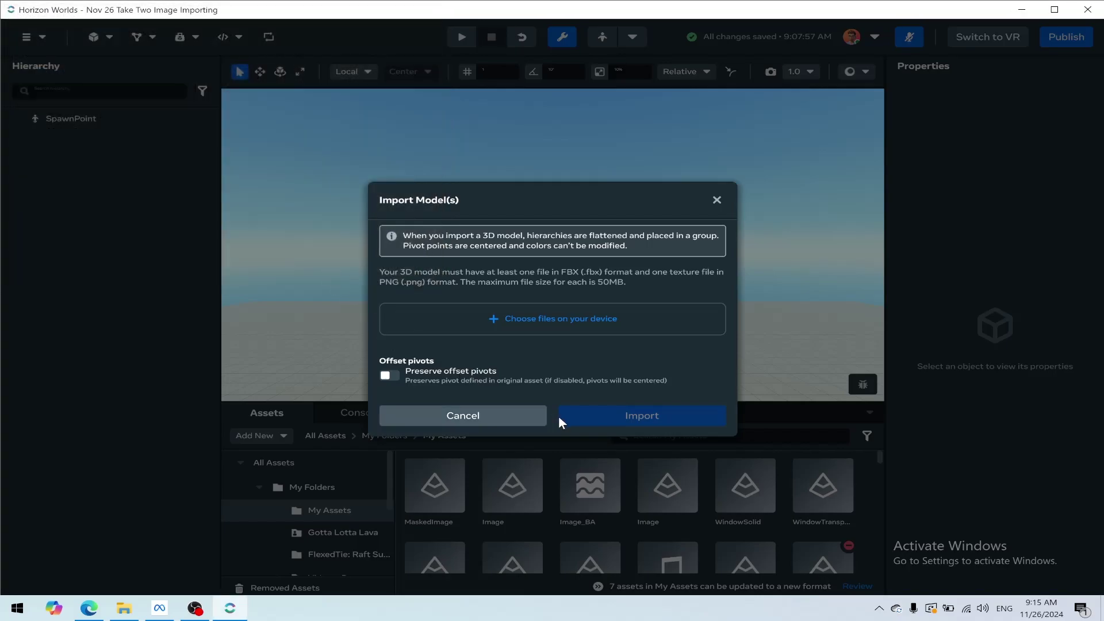
pyautogui.click(636, 447)
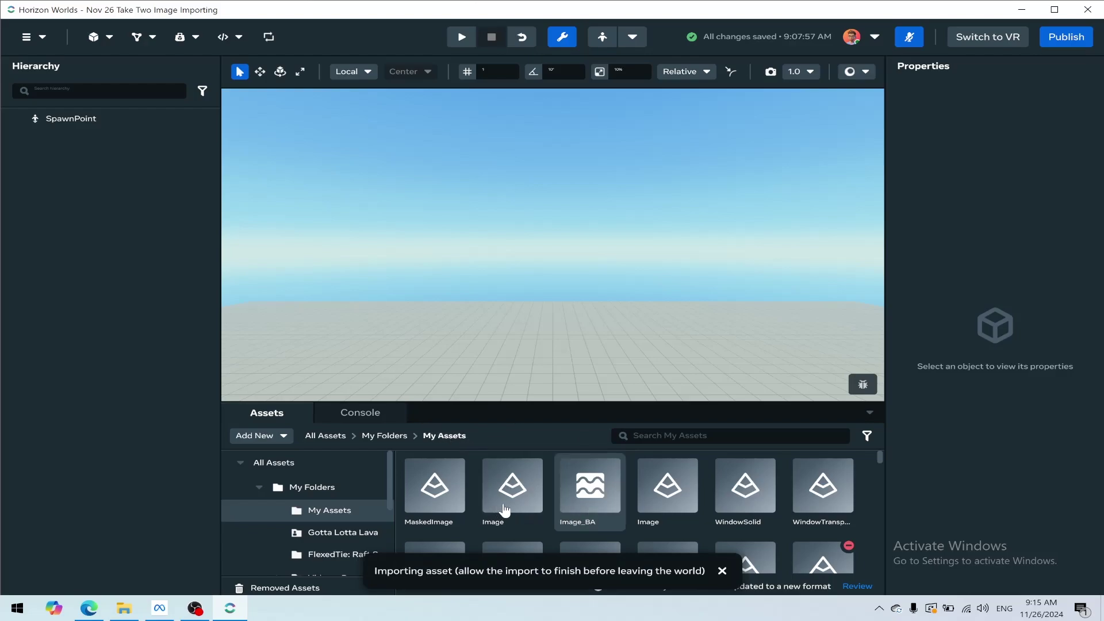
# - Place the waterfall Image asset and the chicken MaskedImage asset next to each other in the world
pyautogui.moveTo(551, 457); pyautogui.dragTo(602, 358)
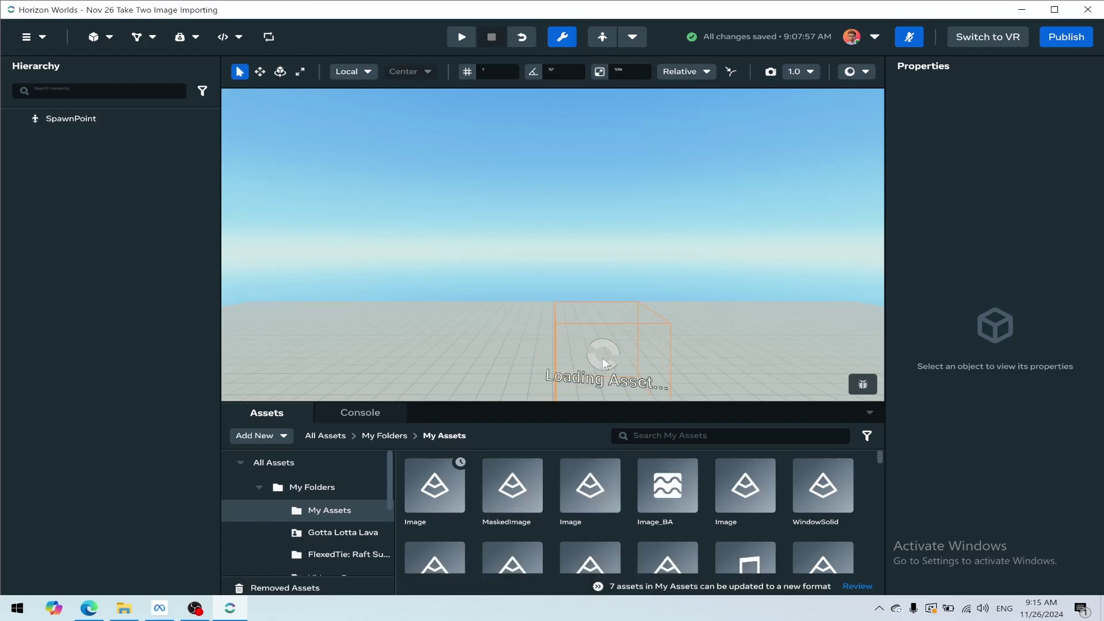
pyautogui.moveTo(505, 463); pyautogui.dragTo(459, 380)
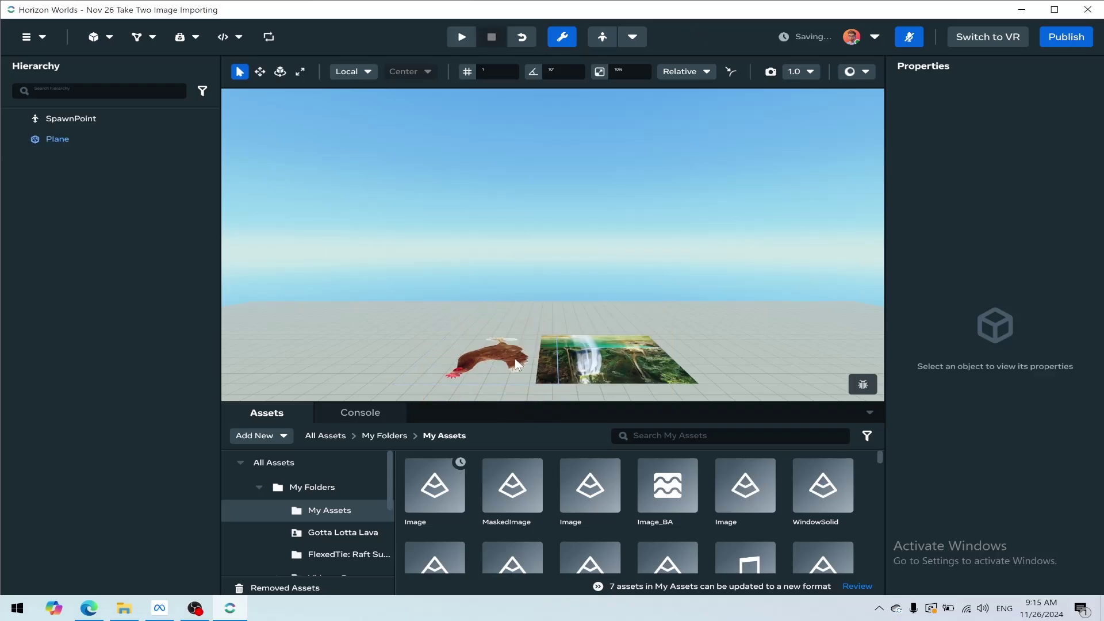
# - Scale the waterfall image along its height so that it has landscape proportions
pyautogui.scroll(5, 502, 356)
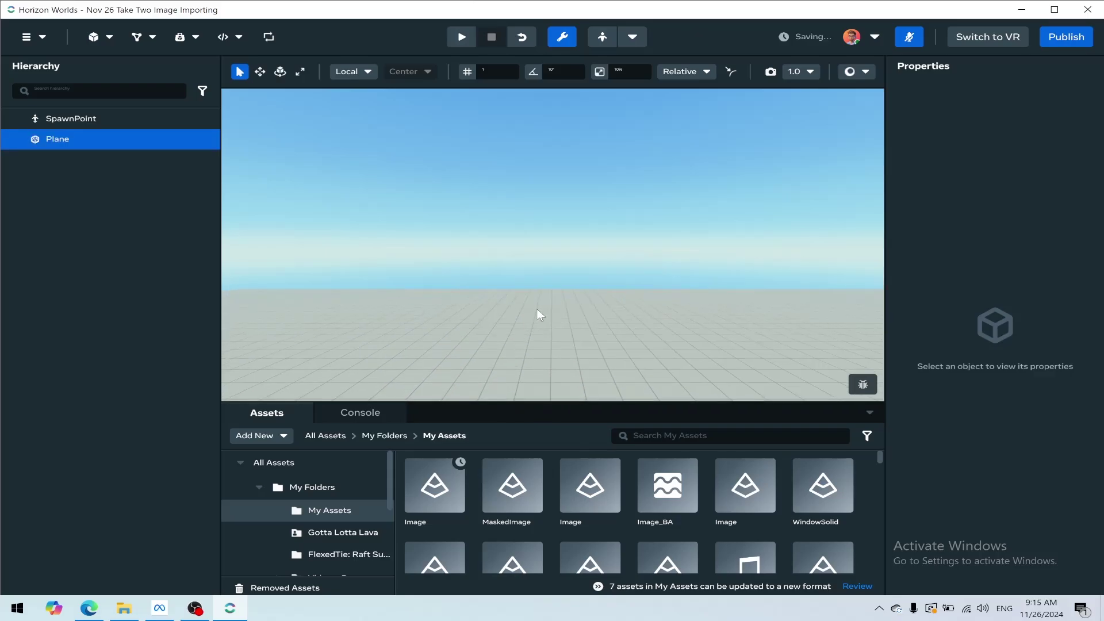
pyautogui.press('f')
pyautogui.keyDown('alt'); pyautogui.moveTo(573, 275); pyautogui.dragTo(412, 333); pyautogui.keyUp('alt')
pyautogui.scroll(-4, 791, 129)
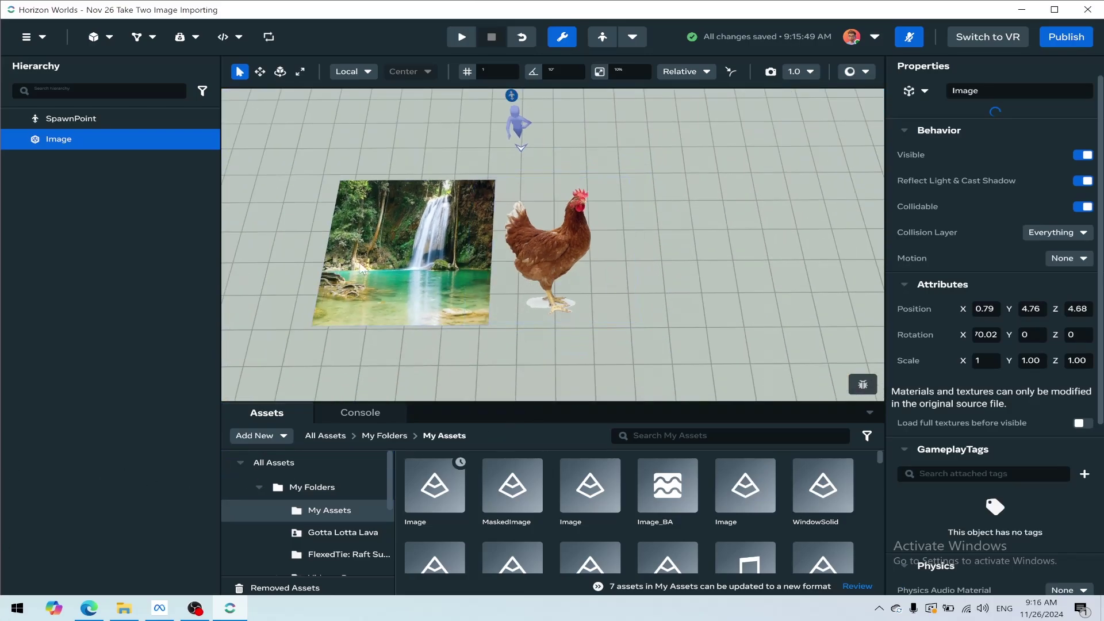
pyautogui.click(300, 72)
pyautogui.moveTo(413, 221); pyautogui.dragTo(414, 232)
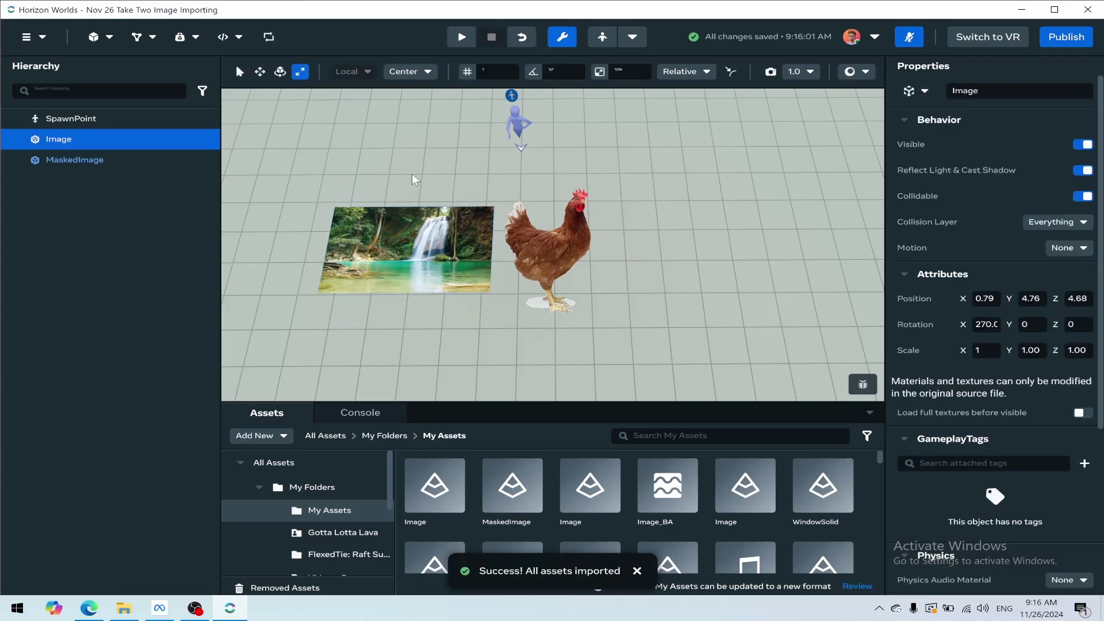
# - Place the flower bouquet Image asset in the world beside the chicken, on the side opposite the waterfall
pyautogui.moveTo(437, 499); pyautogui.dragTo(694, 256)
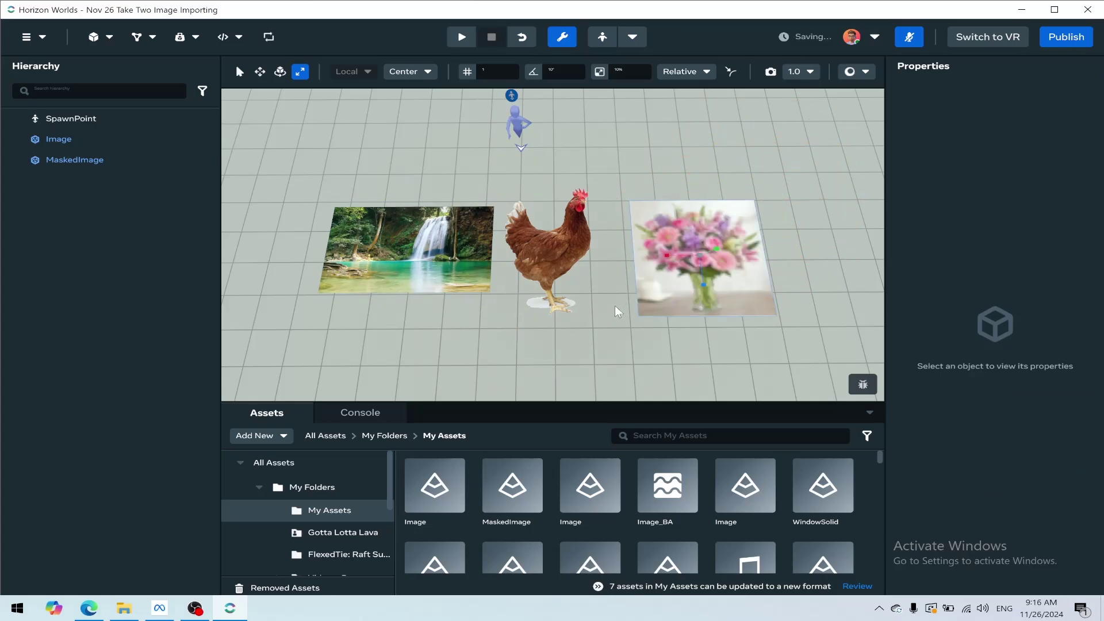
pyautogui.click(668, 278)
pyautogui.press('f')
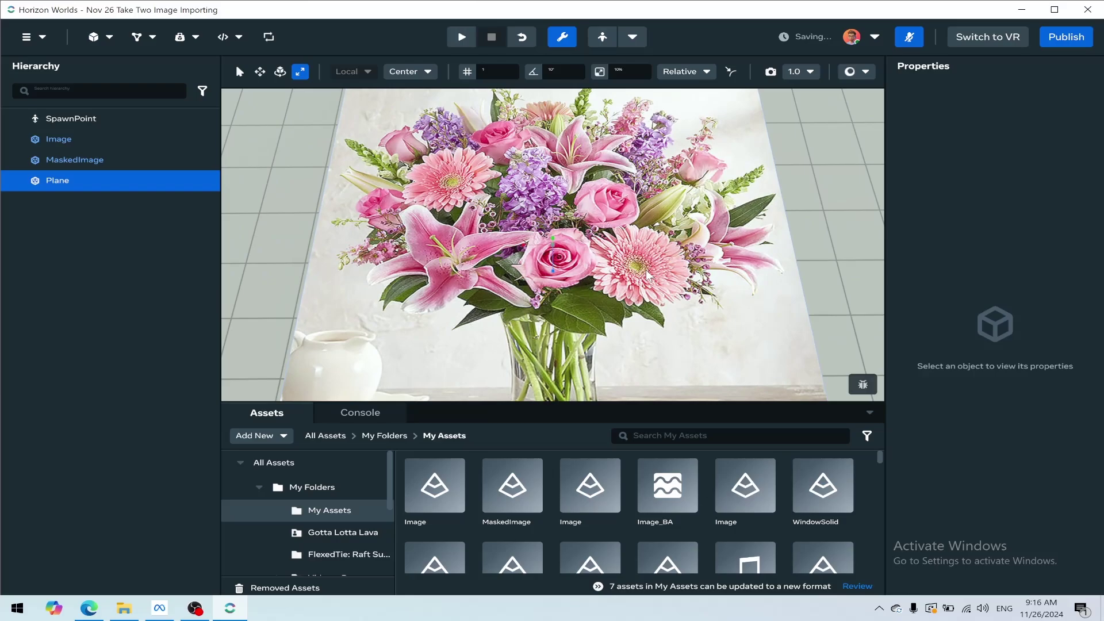
pyautogui.scroll(-8, 609, 275)
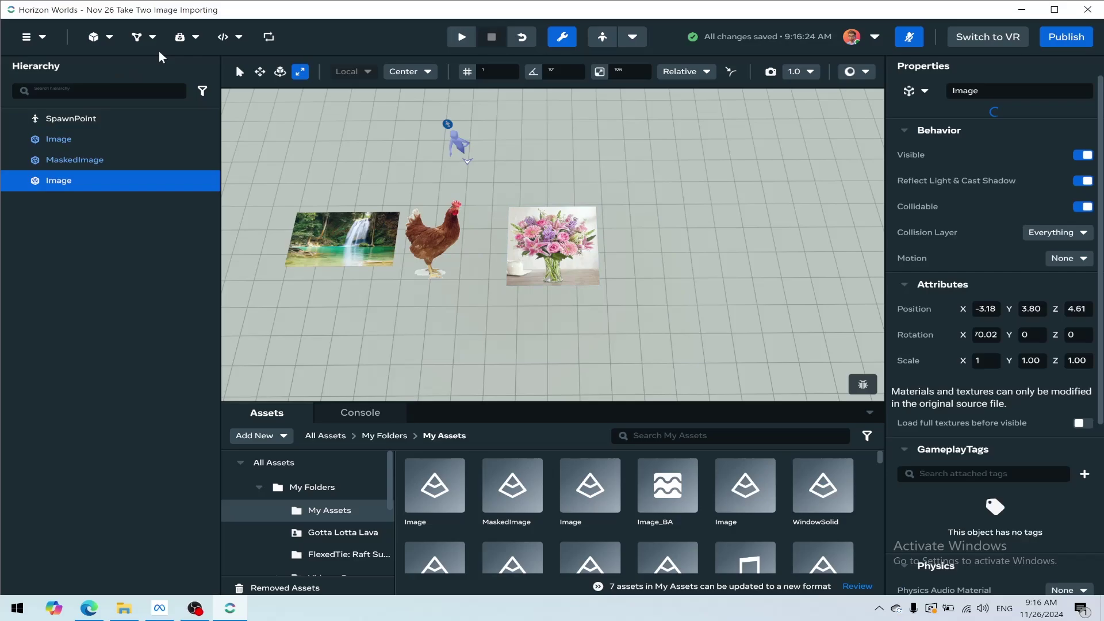
# - Create a new script named CUI_Image_Entity
pyautogui.click(239, 38)
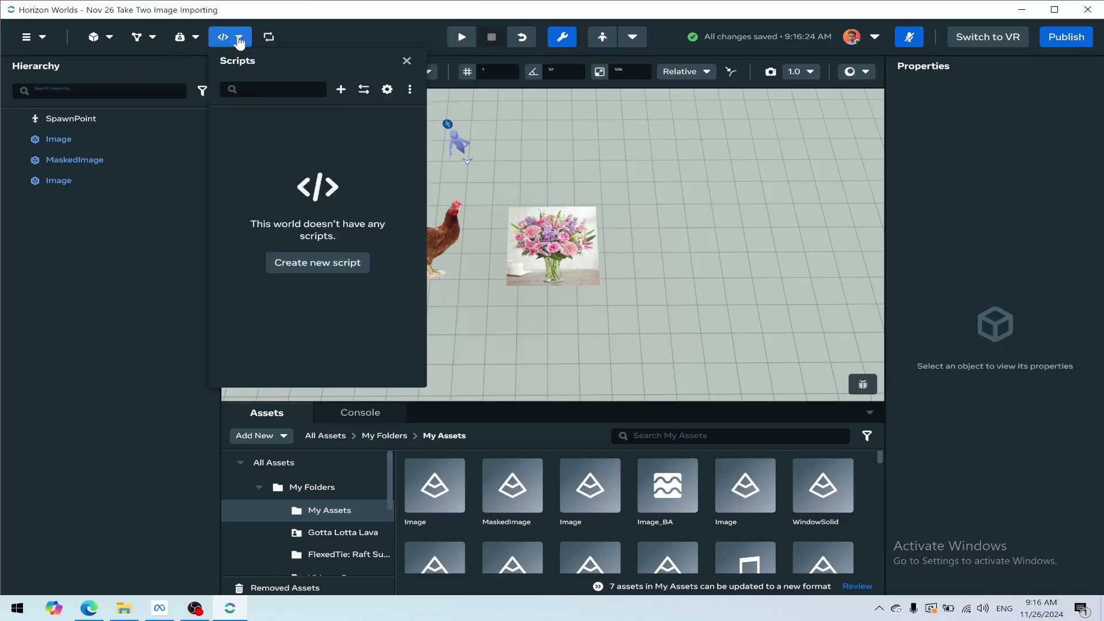
pyautogui.click(341, 89)
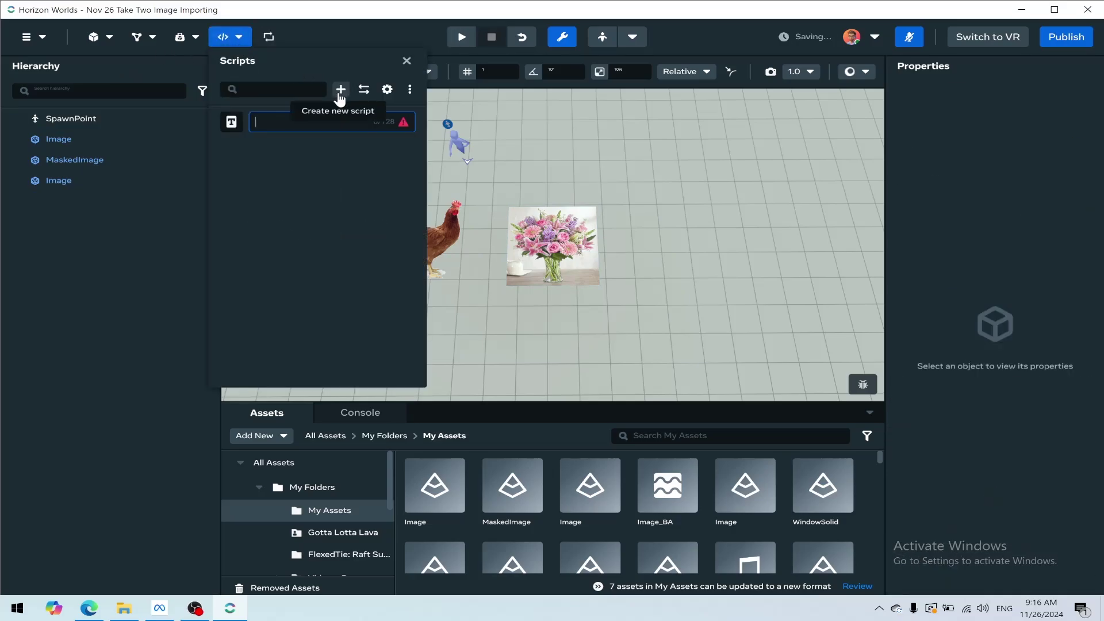
pyautogui.write('CUI_Image_Entity')
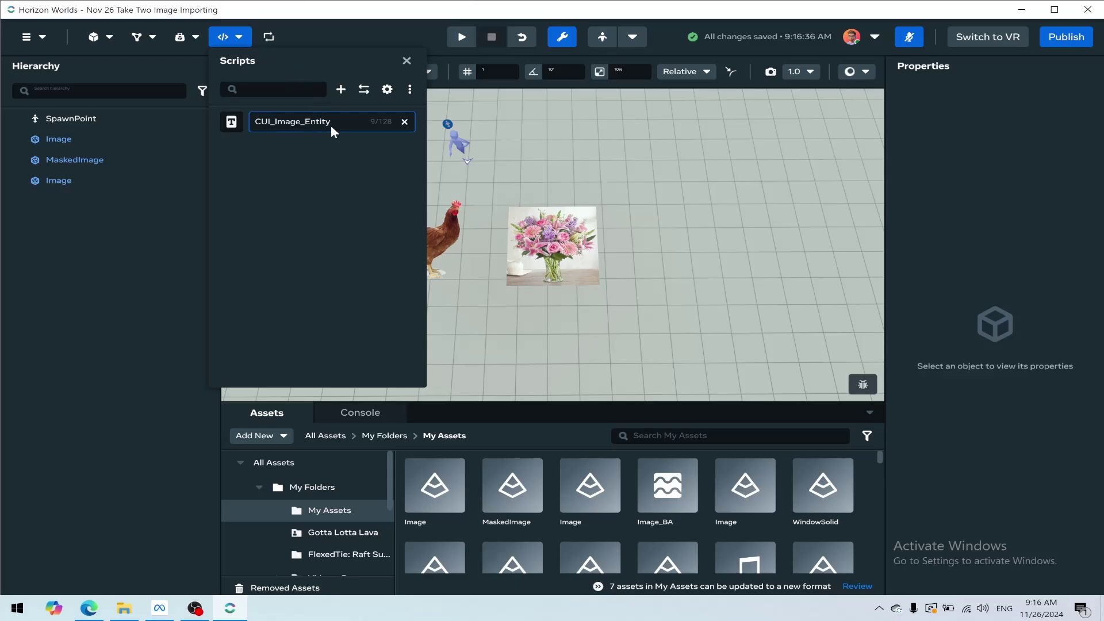
pyautogui.click(334, 141)
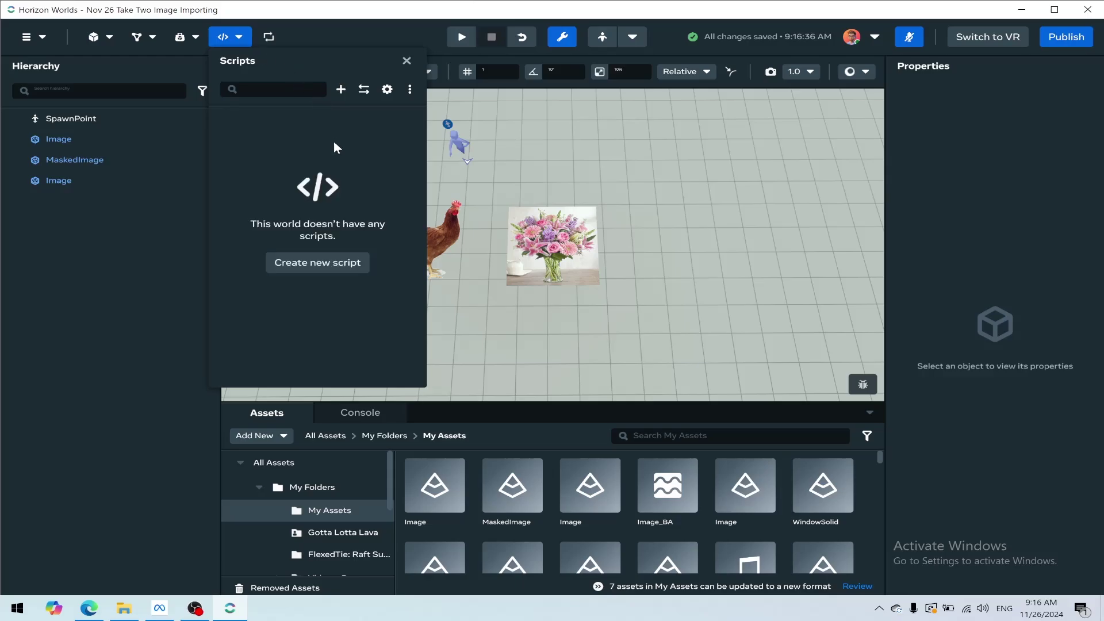
# - Enable the horizon/ui API in the script settings and apply the change
pyautogui.click(387, 91)
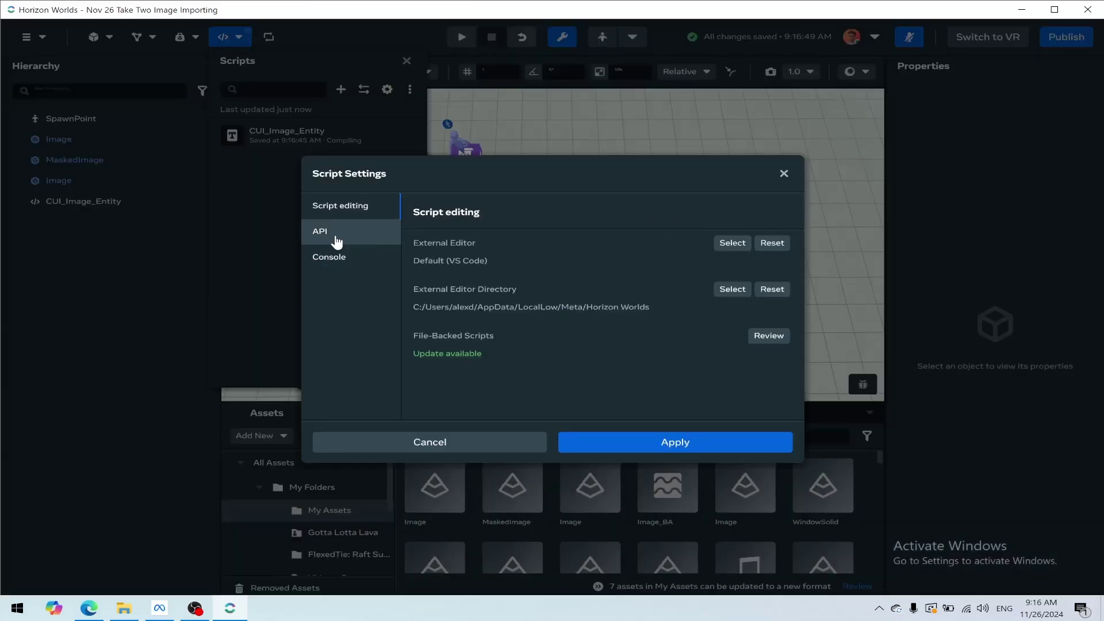
pyautogui.click(335, 238)
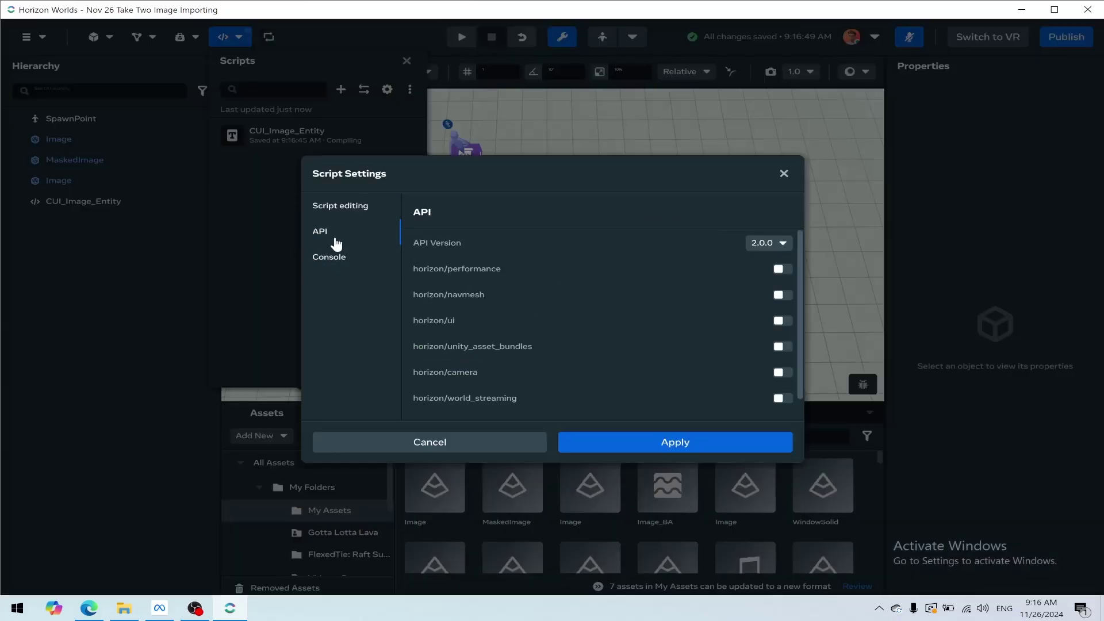
pyautogui.click(780, 323)
pyautogui.click(673, 444)
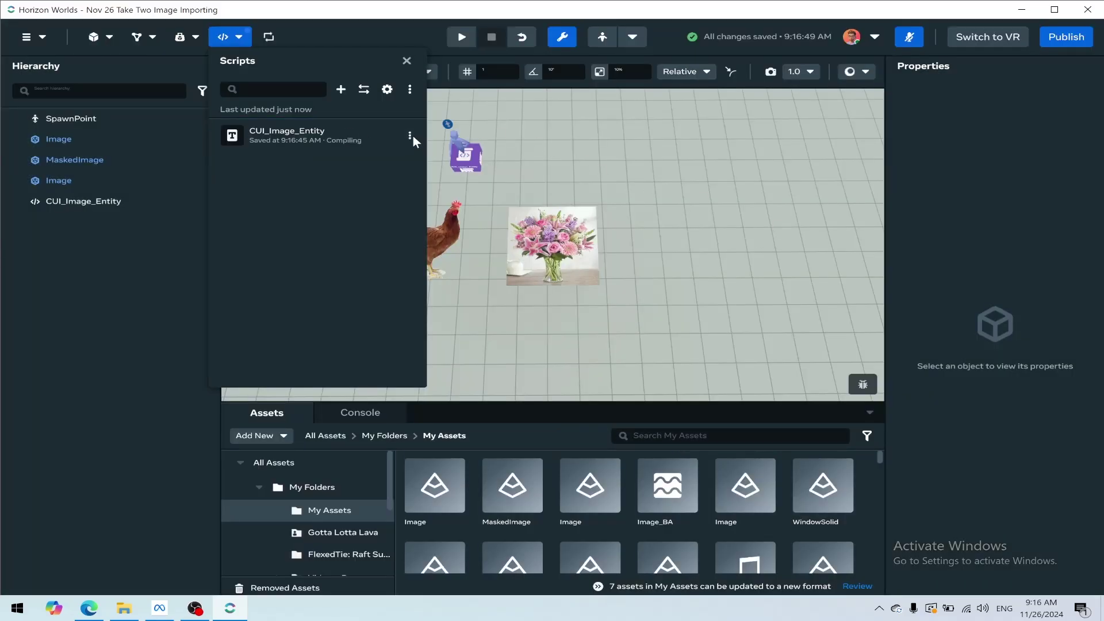
# - Open the CUI_Image_Entity script in the external editor, and copy all the code from the Custom UI Display Image document in the browser
pyautogui.click(412, 137)
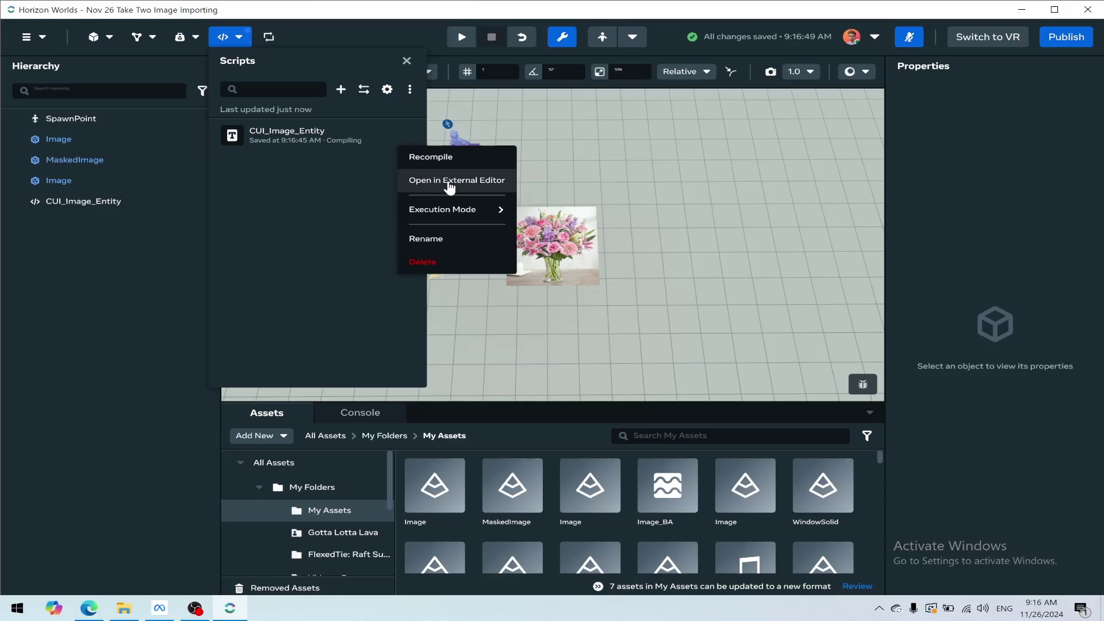
pyautogui.click(447, 181)
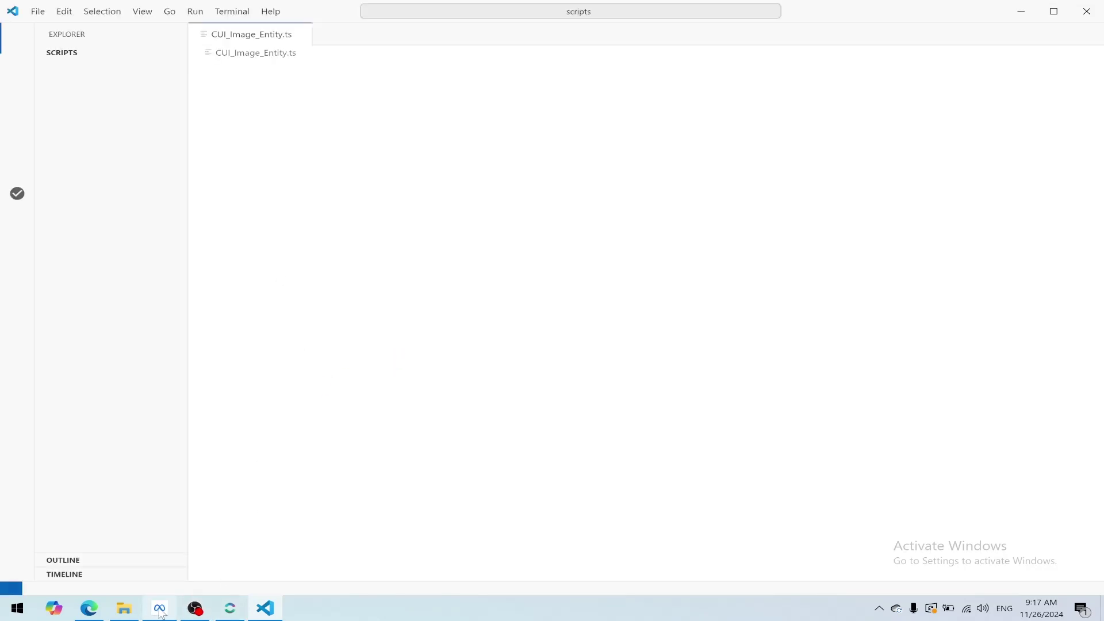
pyautogui.click(89, 608)
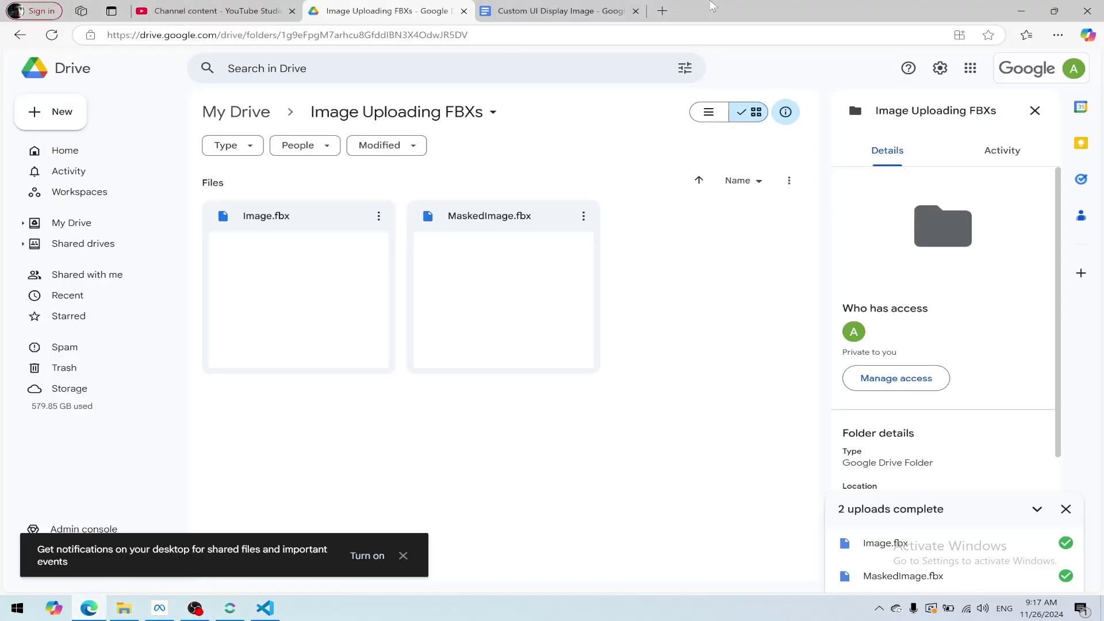
pyautogui.click(560, 11)
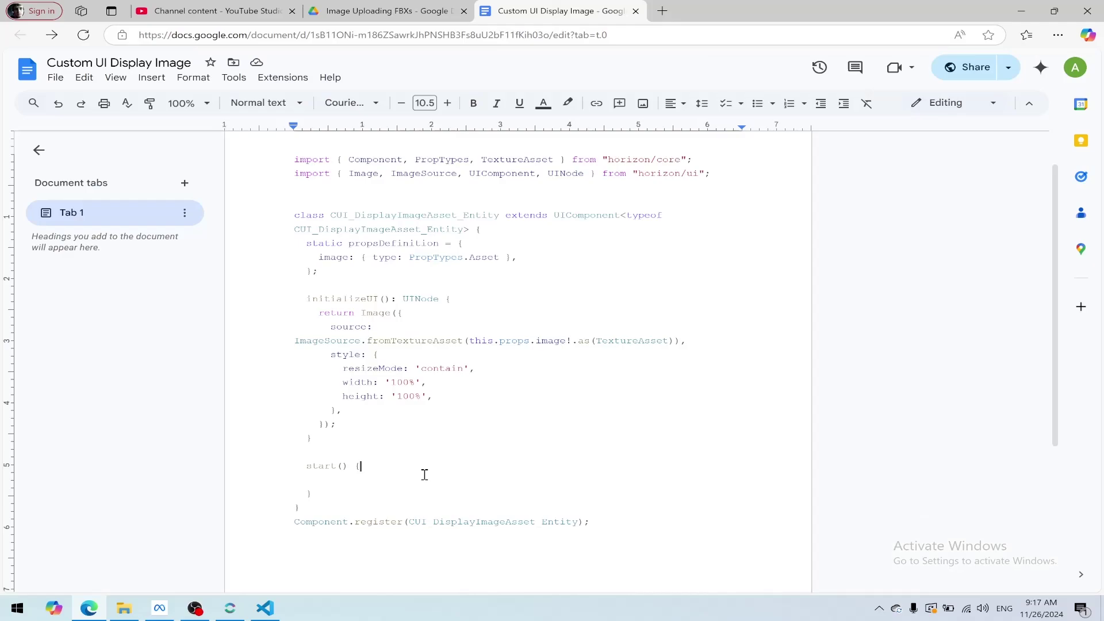
pyautogui.hotkey('ctrl', 'a')
pyautogui.hotkey('ctrl', 'c')
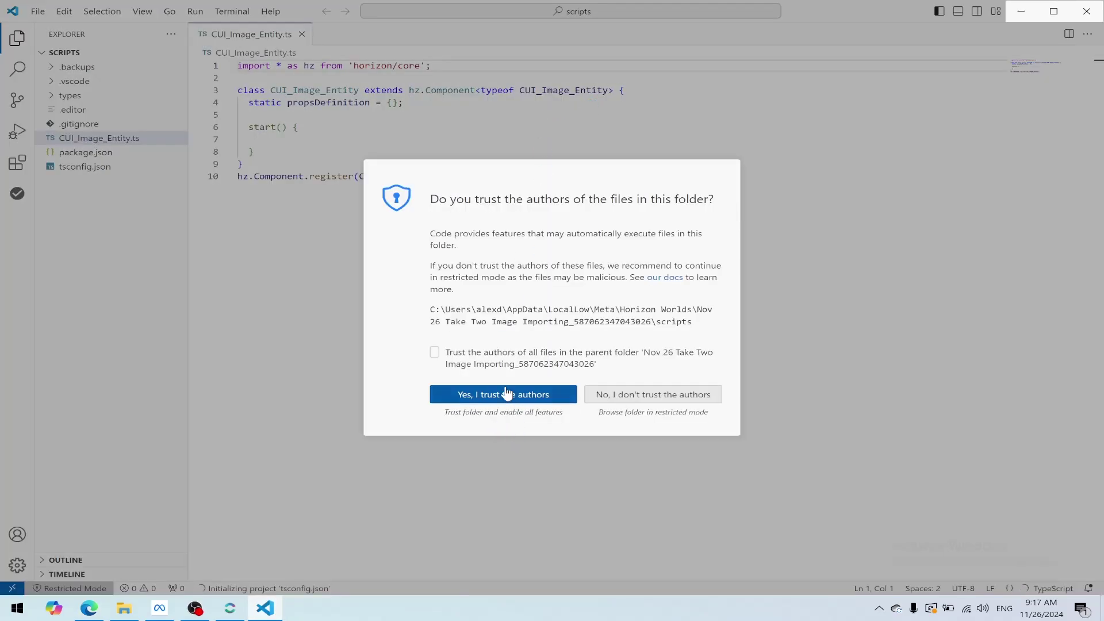
# - Replace the entire contents of CUI_Image_Entity.ts in Visual Studio Code with the copied image display code
pyautogui.click(506, 394)
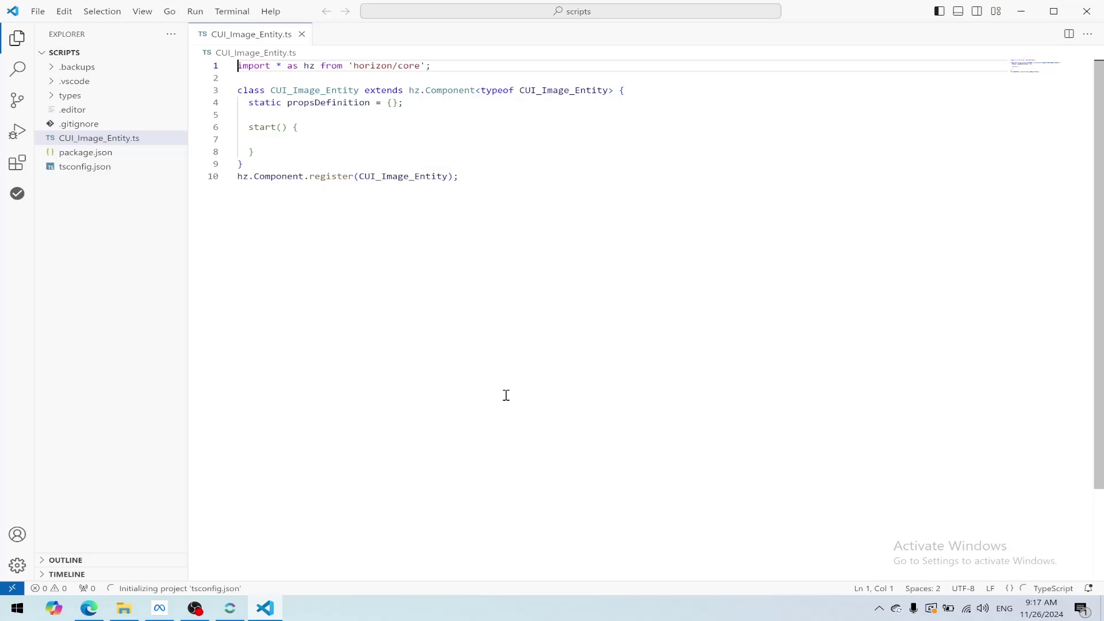
pyautogui.click(454, 137)
pyautogui.hotkey('ctrl', 'a')
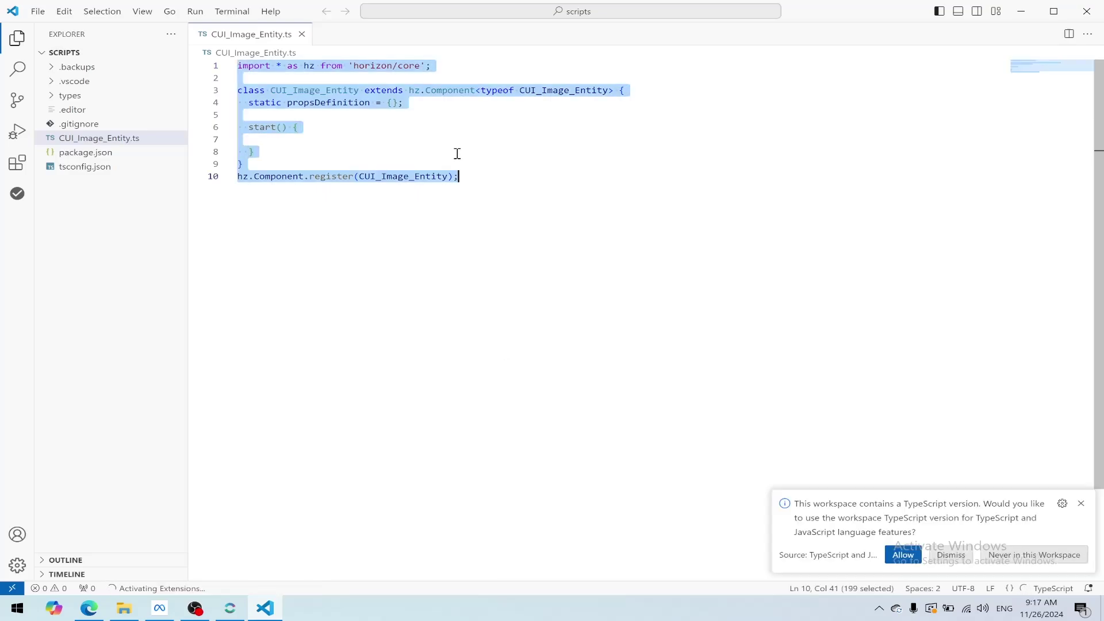
pyautogui.hotkey('ctrl', 'v')
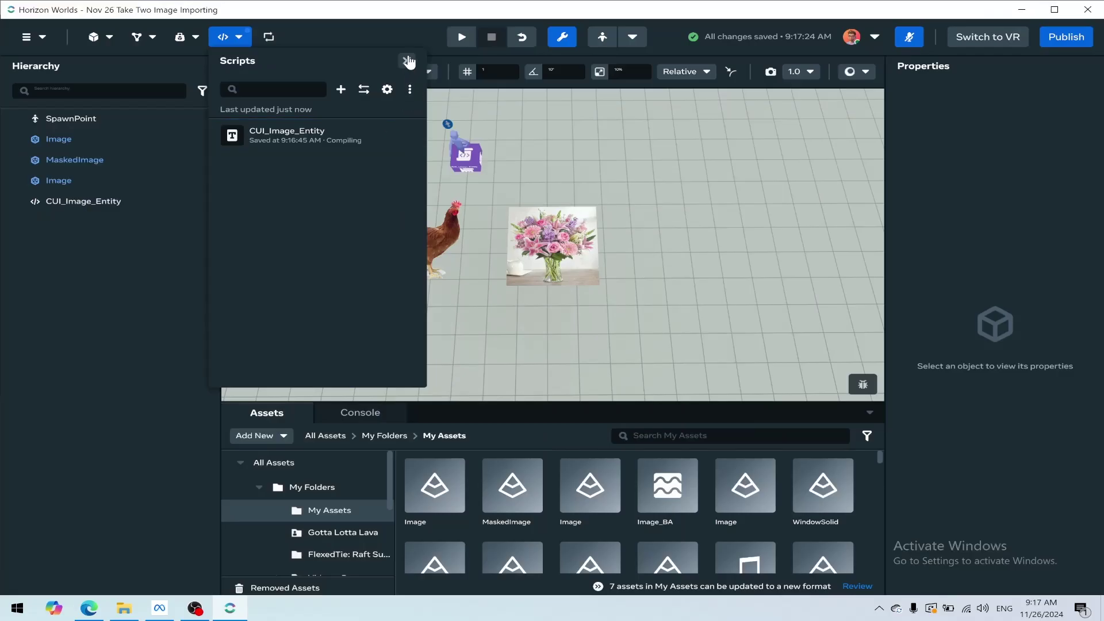
# - In Horizon Worlds, place a Custom UI gizmo behind the flower bouquet image and attach the CUI_Image_Entity:CUI_DisplayImageAsset_Entity script to it
pyautogui.click(408, 61)
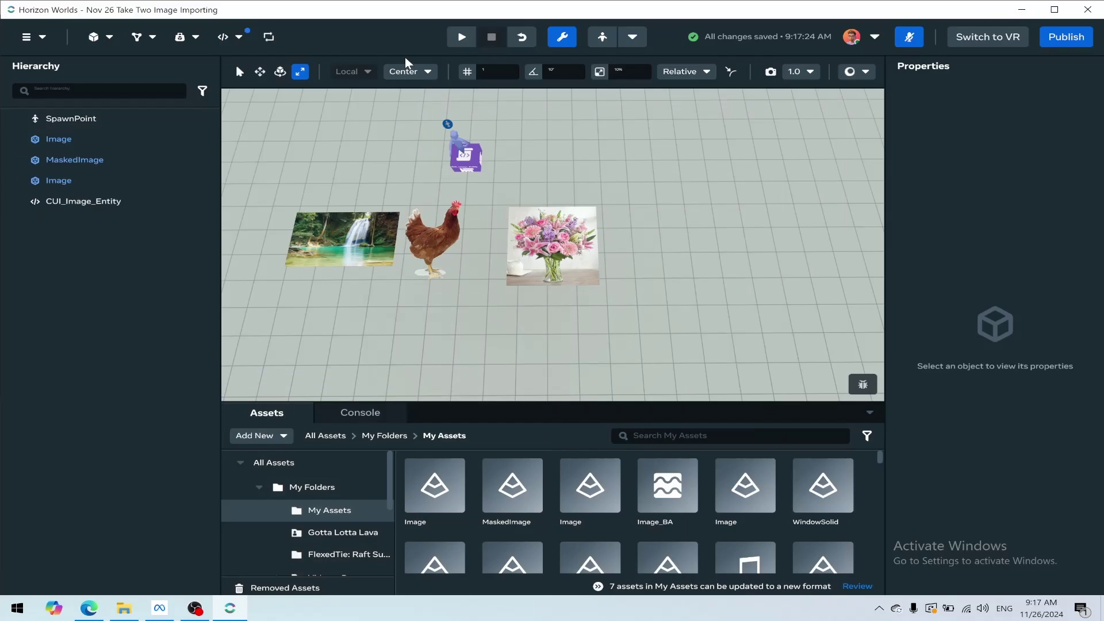
pyautogui.click(99, 36)
pyautogui.scroll(-5, 196, 299)
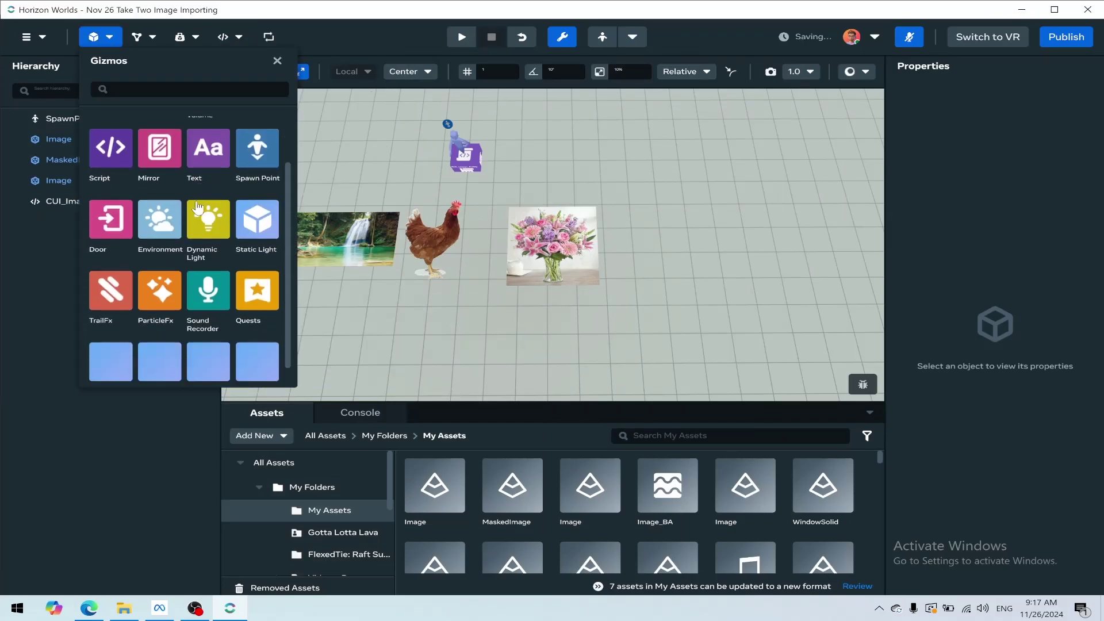
pyautogui.moveTo(210, 342); pyautogui.dragTo(677, 163)
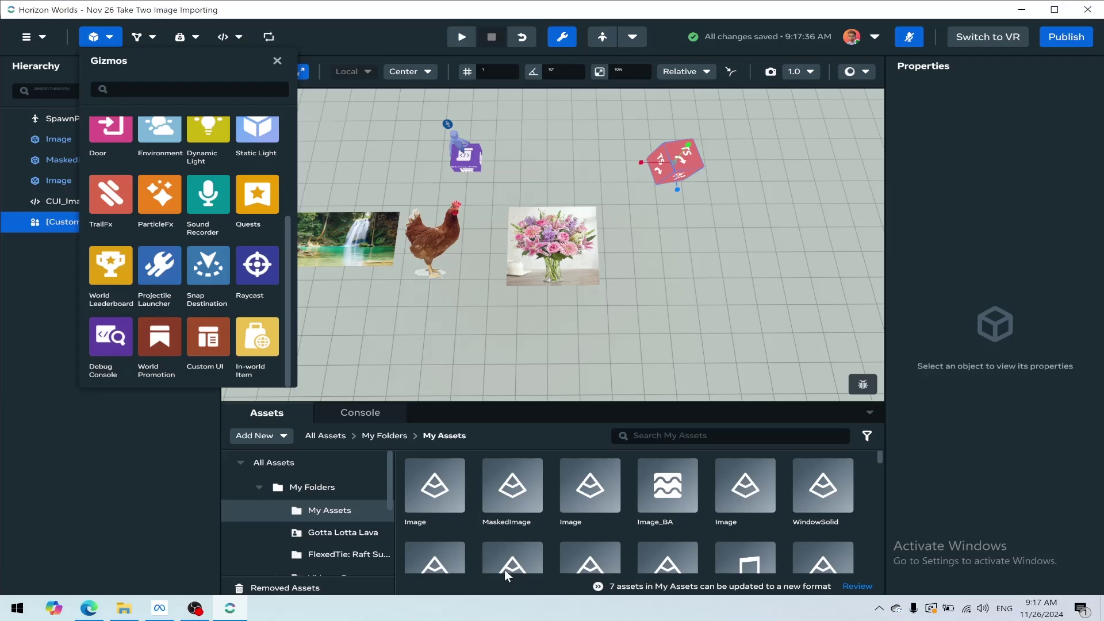
pyautogui.click(1068, 589)
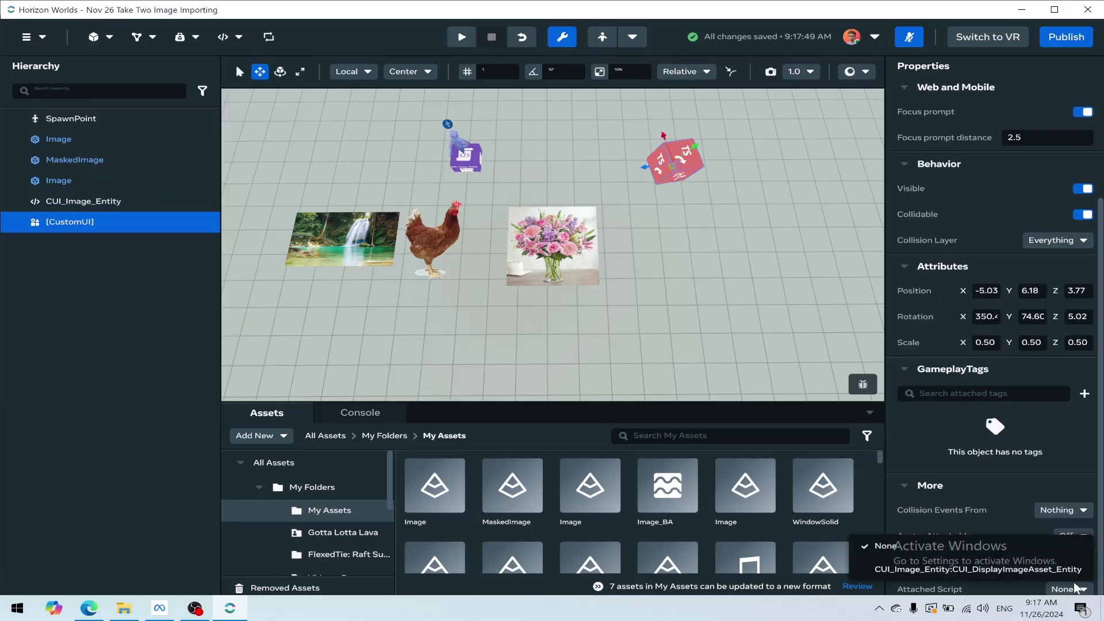
pyautogui.click(1022, 570)
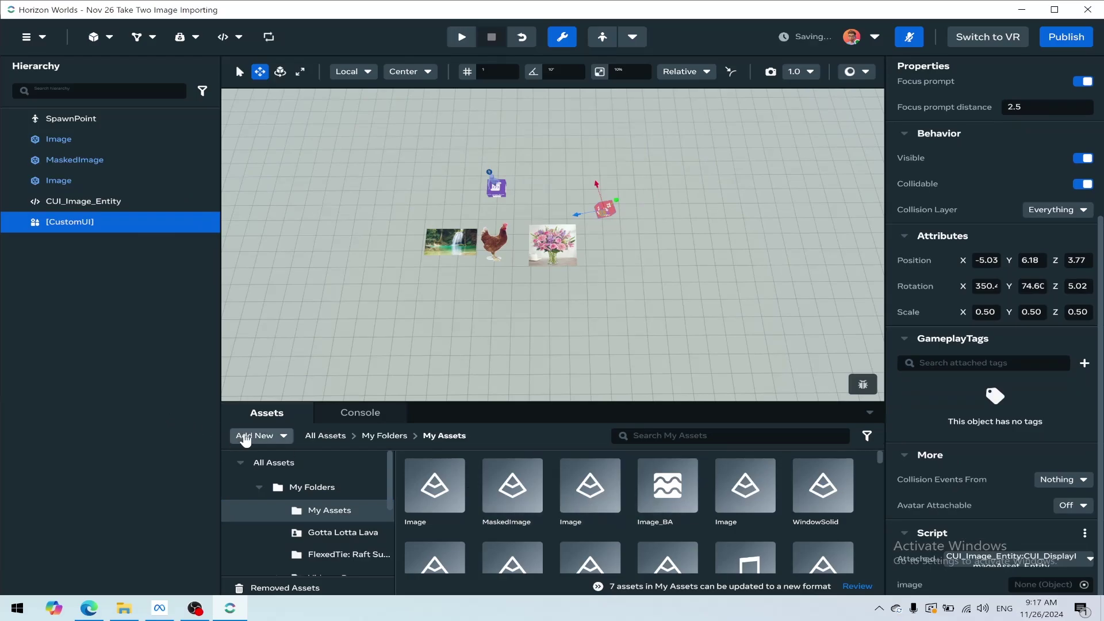
pyautogui.click(246, 438)
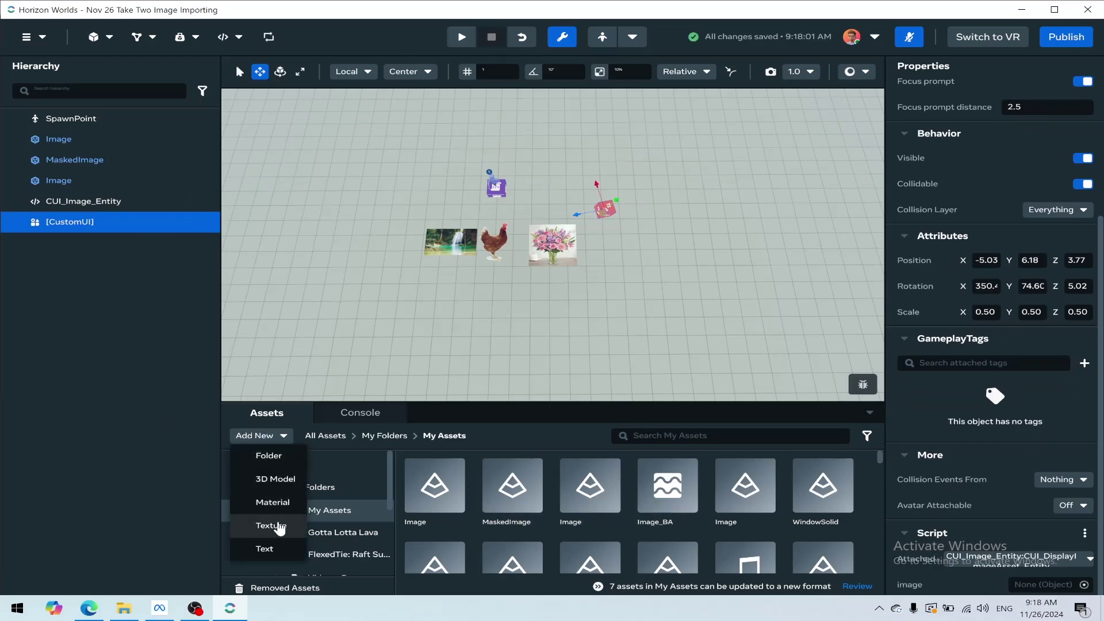
pyautogui.click(279, 528)
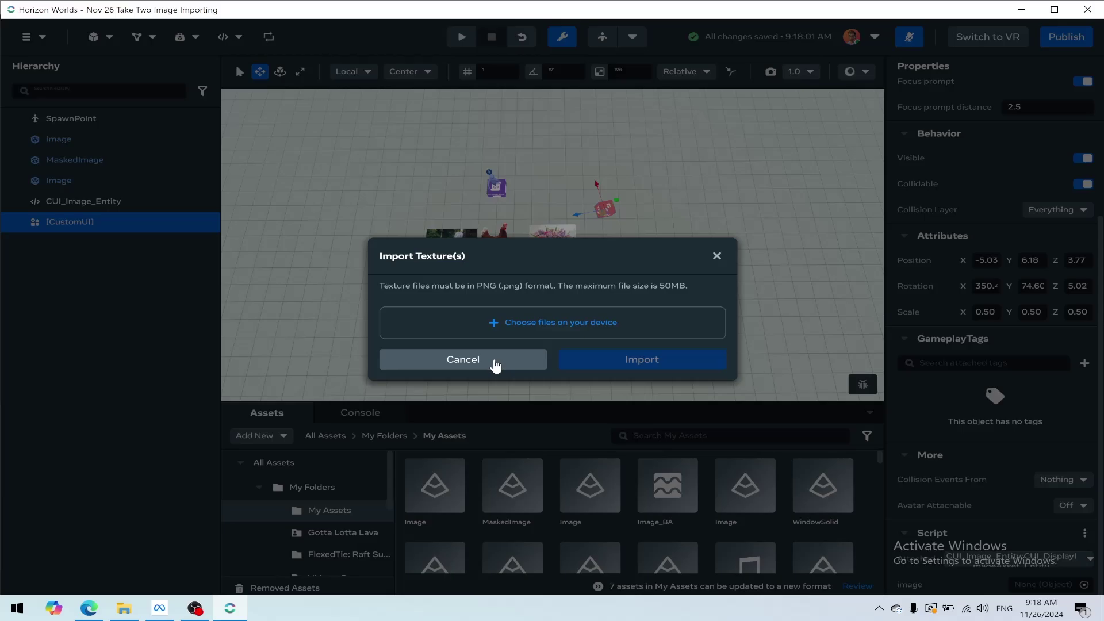
pyautogui.click(496, 361)
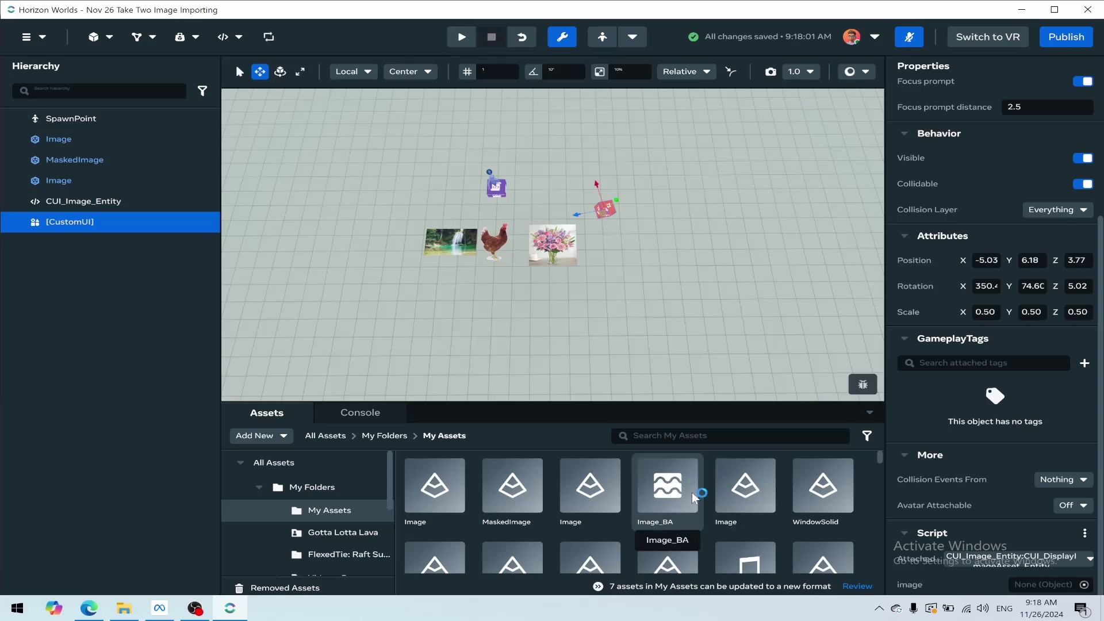
# - Assign the Image_BA texture to the script's image property, and run the world preview to view the Custom UI gizmo up close
pyautogui.moveTo(696, 498); pyautogui.dragTo(1035, 590)
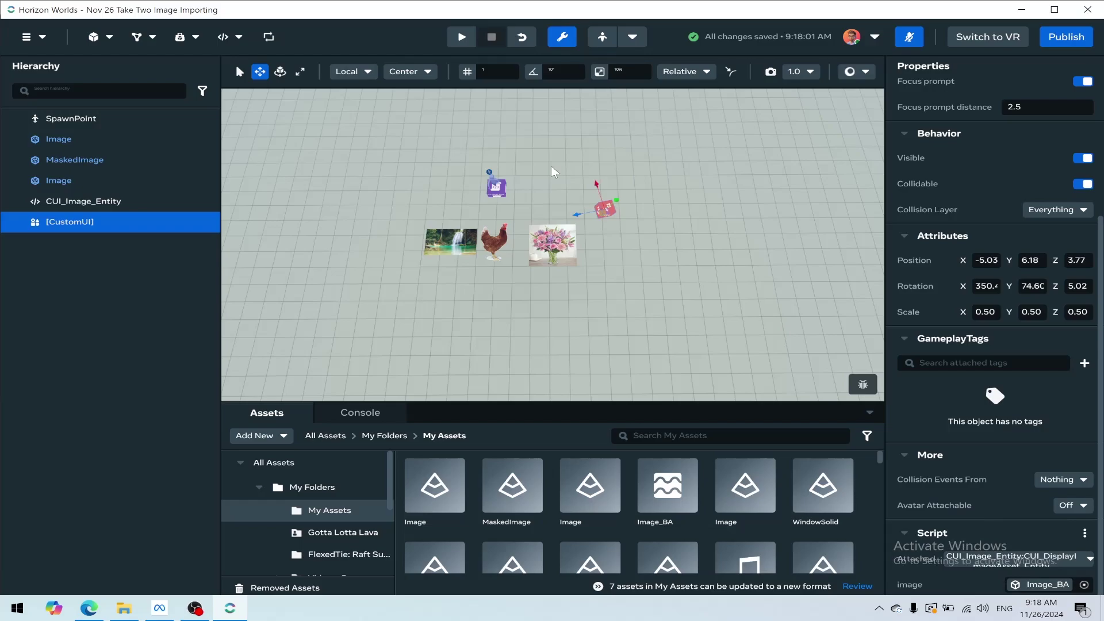
pyautogui.click(460, 36)
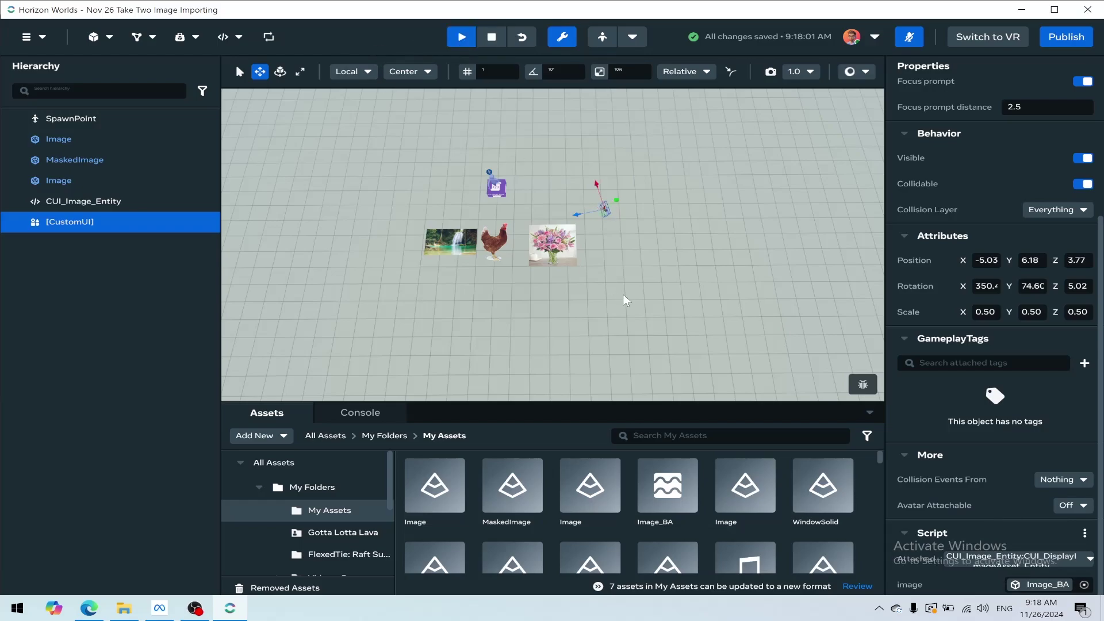
pyautogui.press('f')
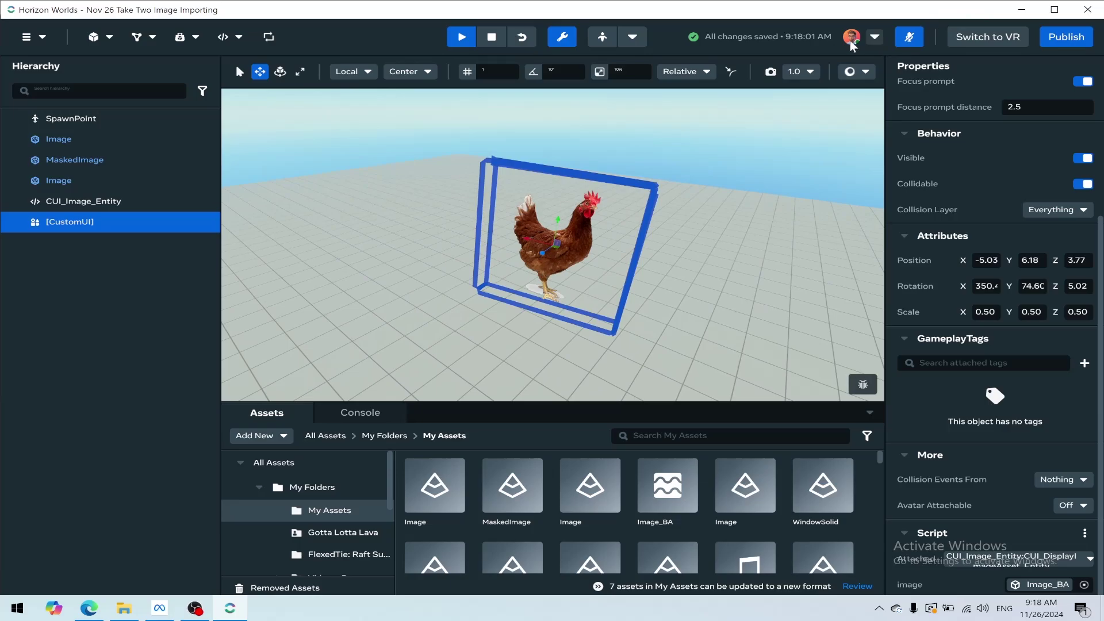
pyautogui.scroll(-10, 530, 218)
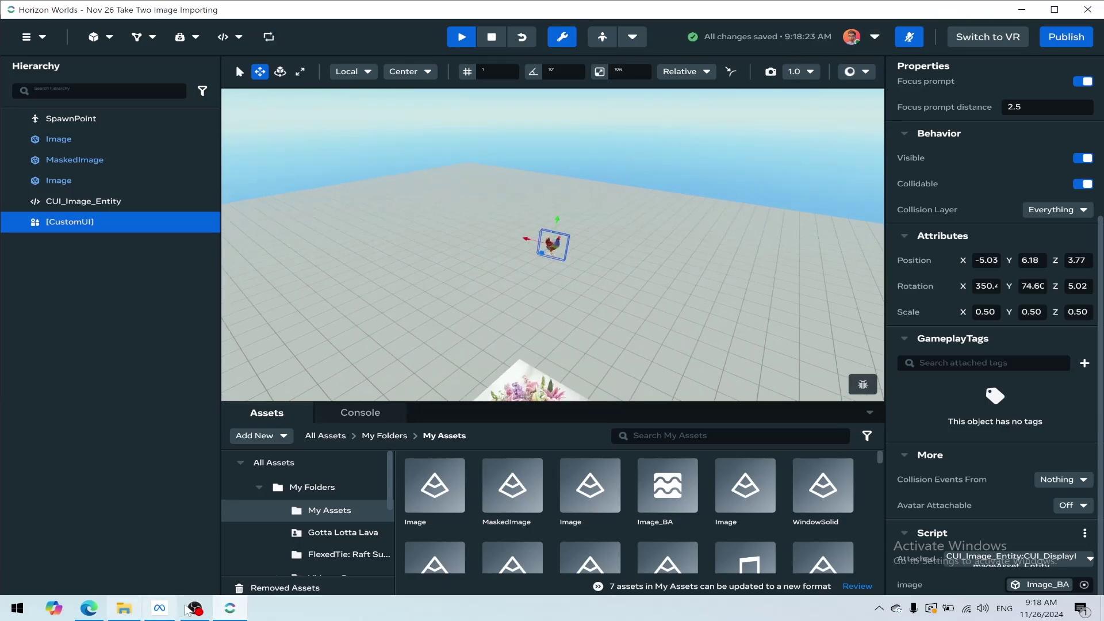
pyautogui.click(194, 608)
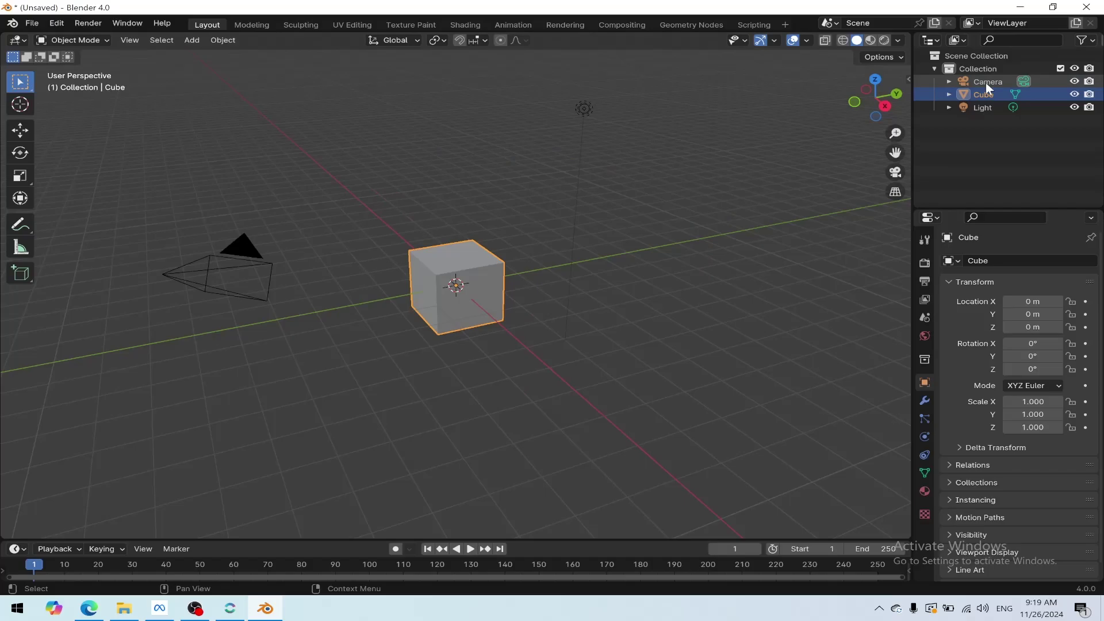
# - In Blender, delete the default camera, cube and light from the scene
pyautogui.click(987, 84)
pyautogui.keyDown('shift'); pyautogui.click(987, 104); pyautogui.keyUp('shift')
pyautogui.rightClick(986, 99)
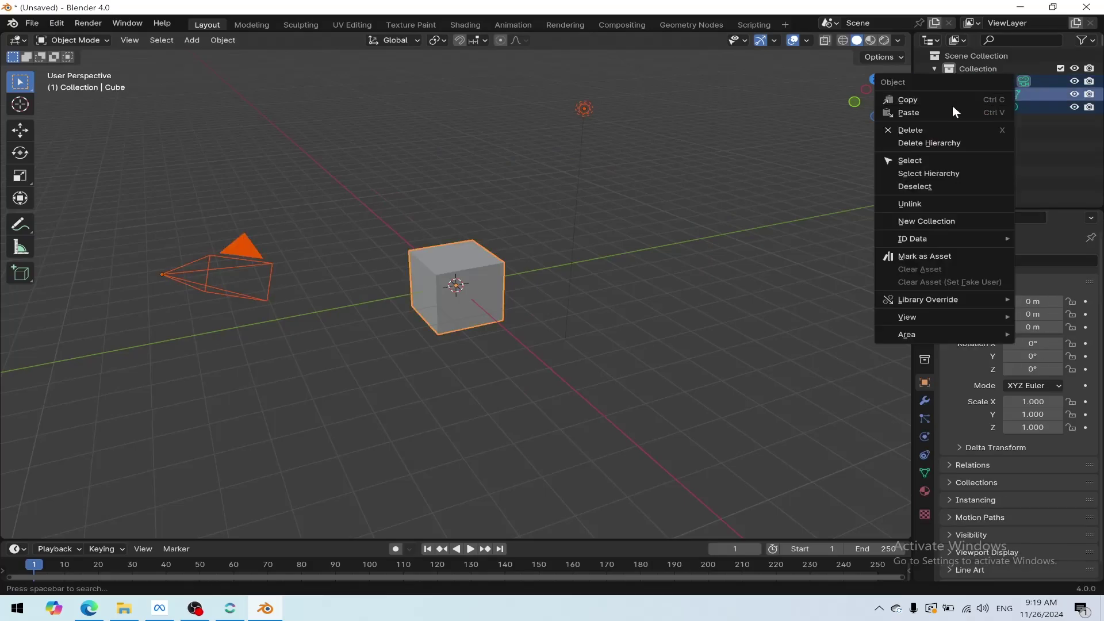
pyautogui.click(952, 143)
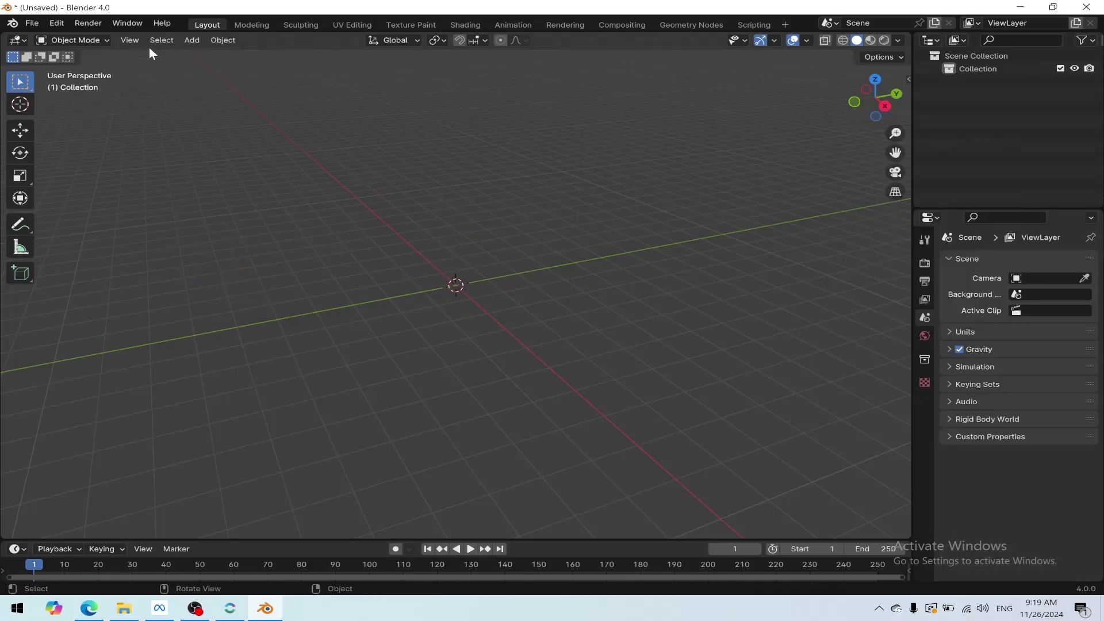
# - Add a plane mesh to the empty scene and give it a new material named Image
pyautogui.click(191, 39)
pyautogui.moveTo(270, 55)
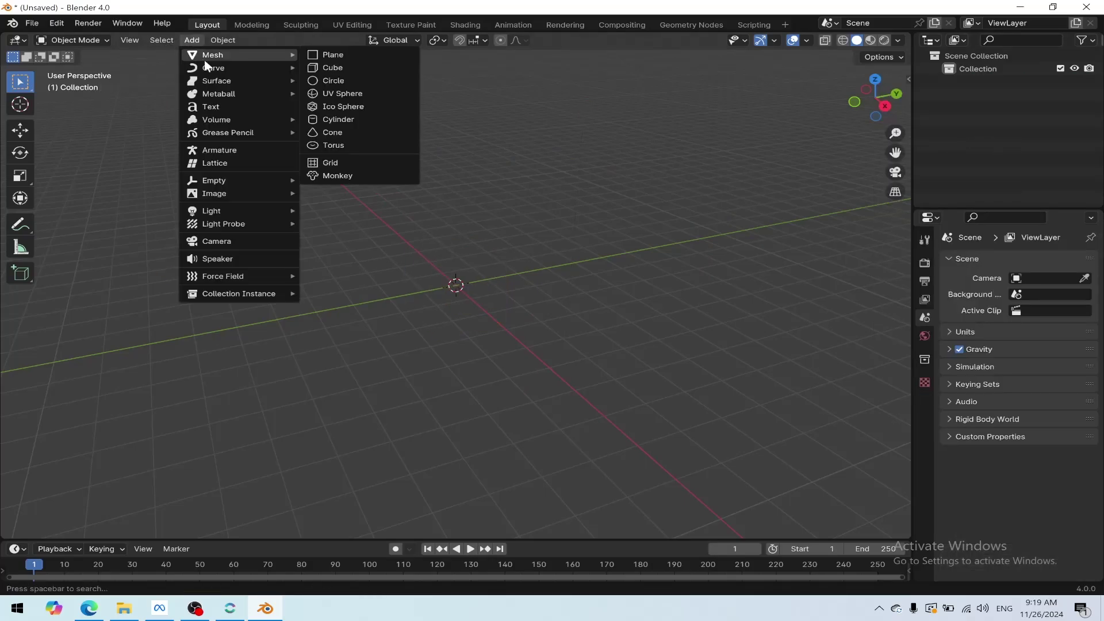
pyautogui.click(335, 56)
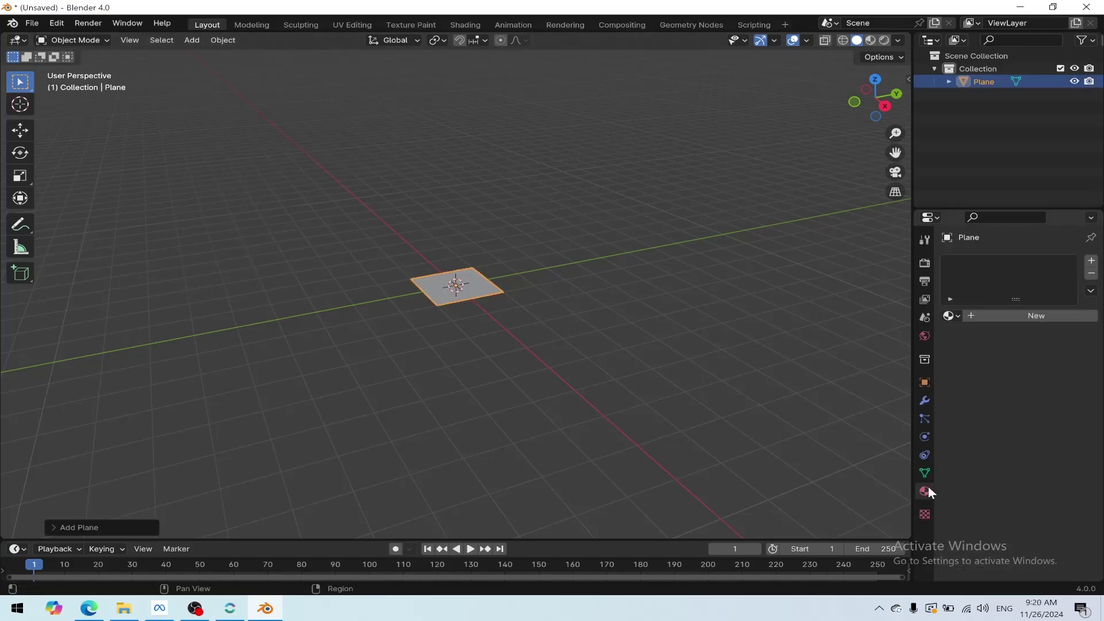
pyautogui.click(1035, 317)
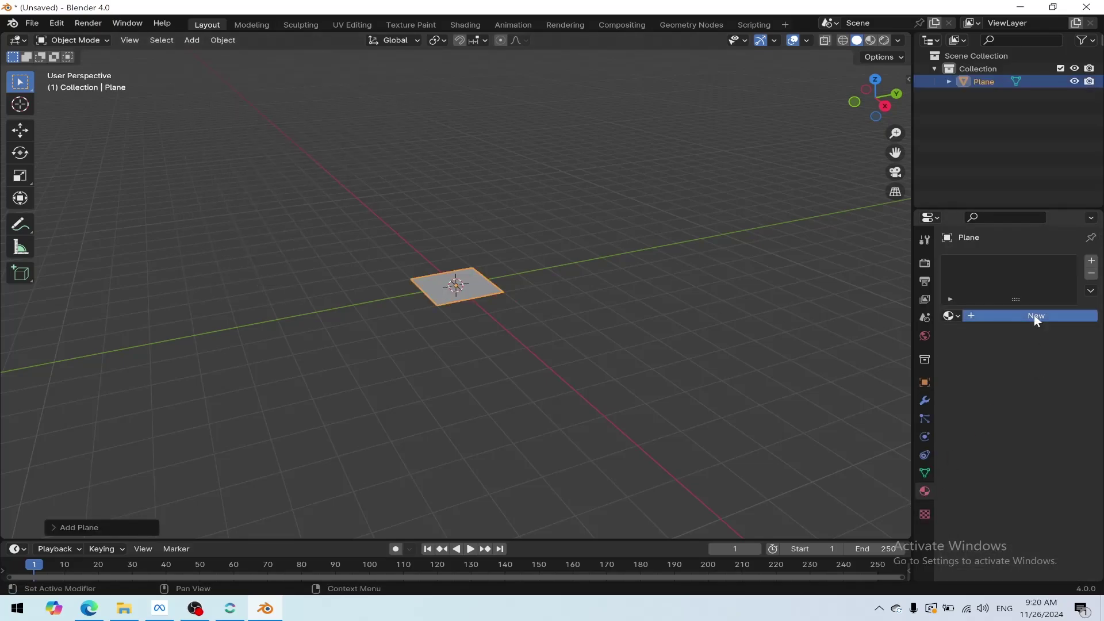
pyautogui.click(1004, 318)
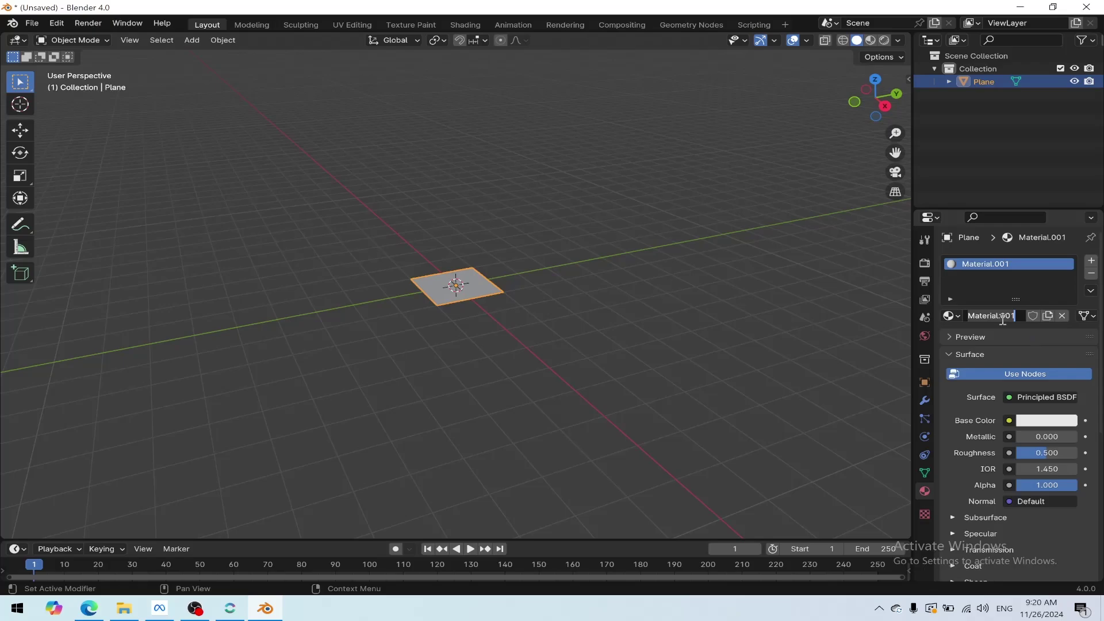
pyautogui.write('Image')
pyautogui.press('Return')
pyautogui.click(32, 23)
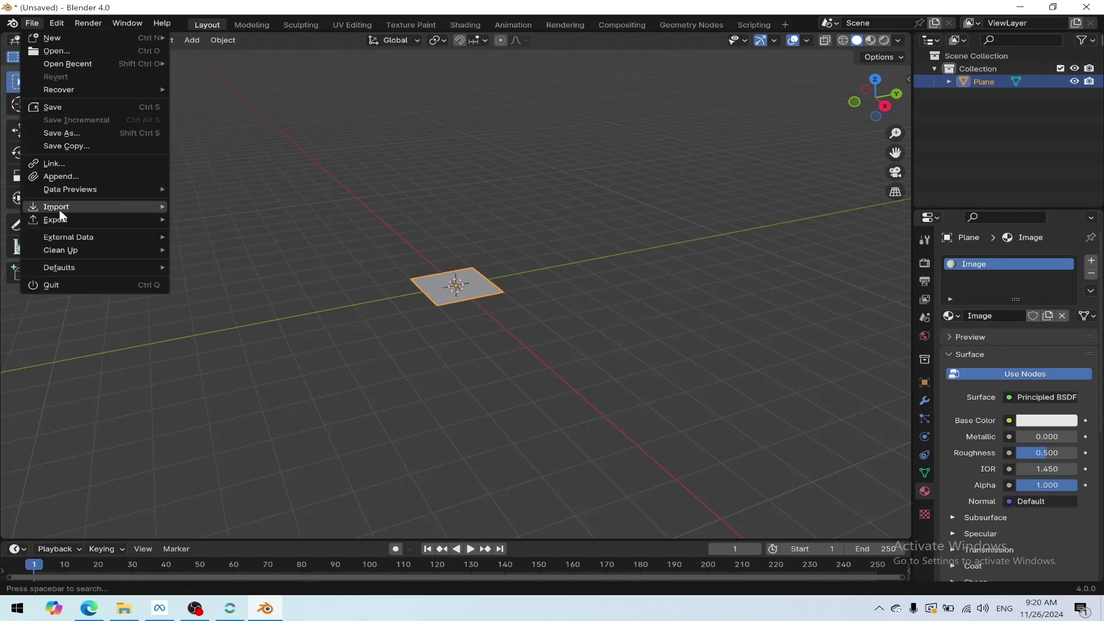
pyautogui.moveTo(61, 219)
pyautogui.click(271, 336)
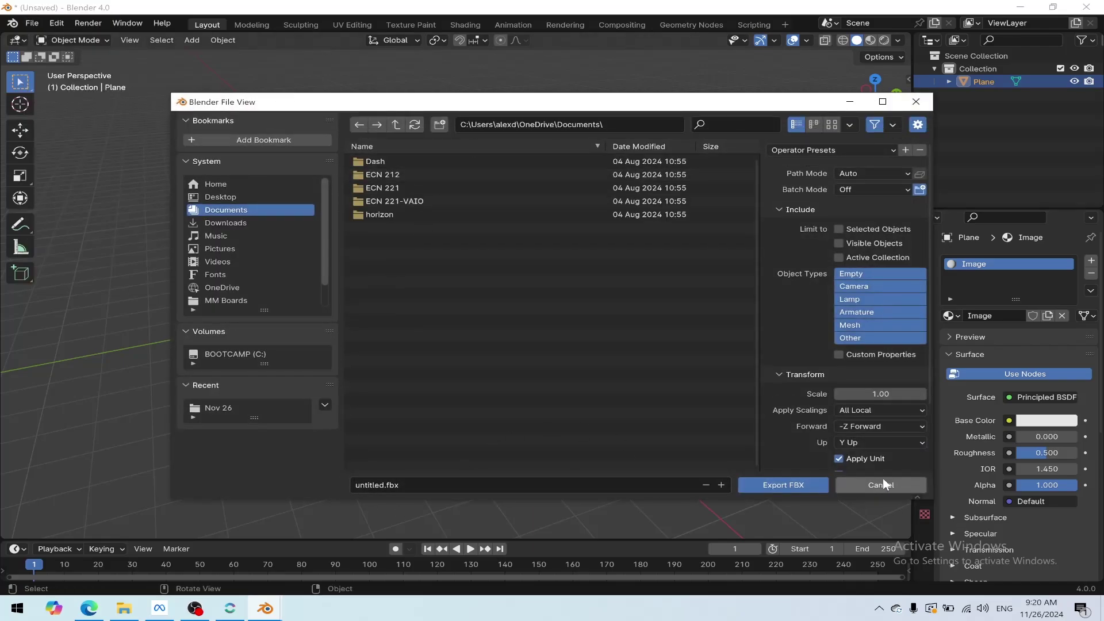
pyautogui.click(884, 484)
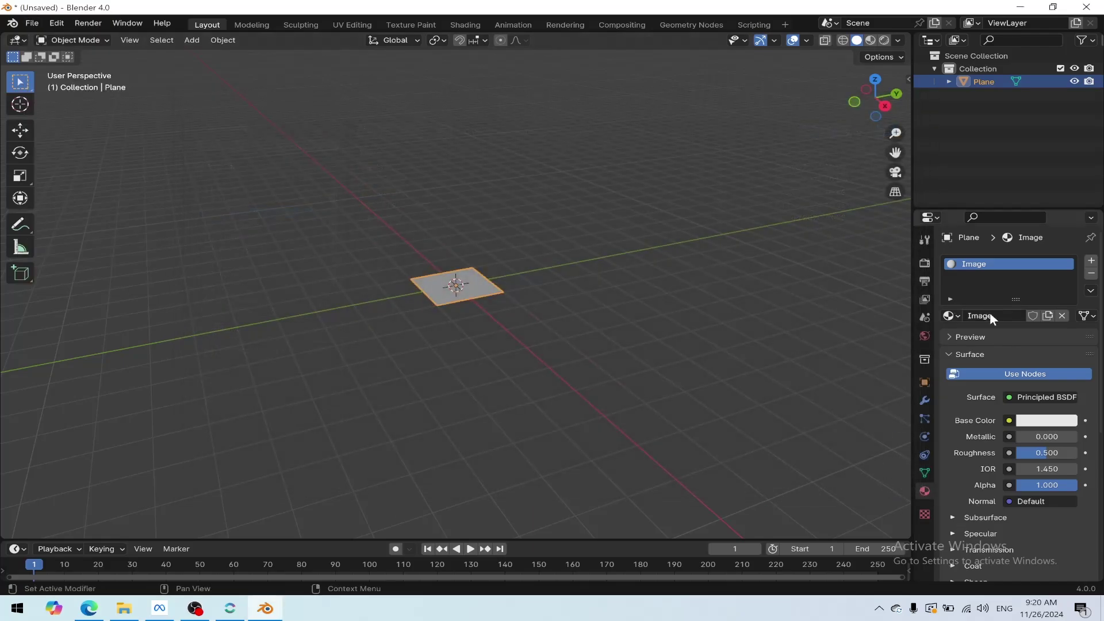
# - Rename the plane's material as Image_Masked
pyautogui.doubleClick(990, 316)
pyautogui.write('_')
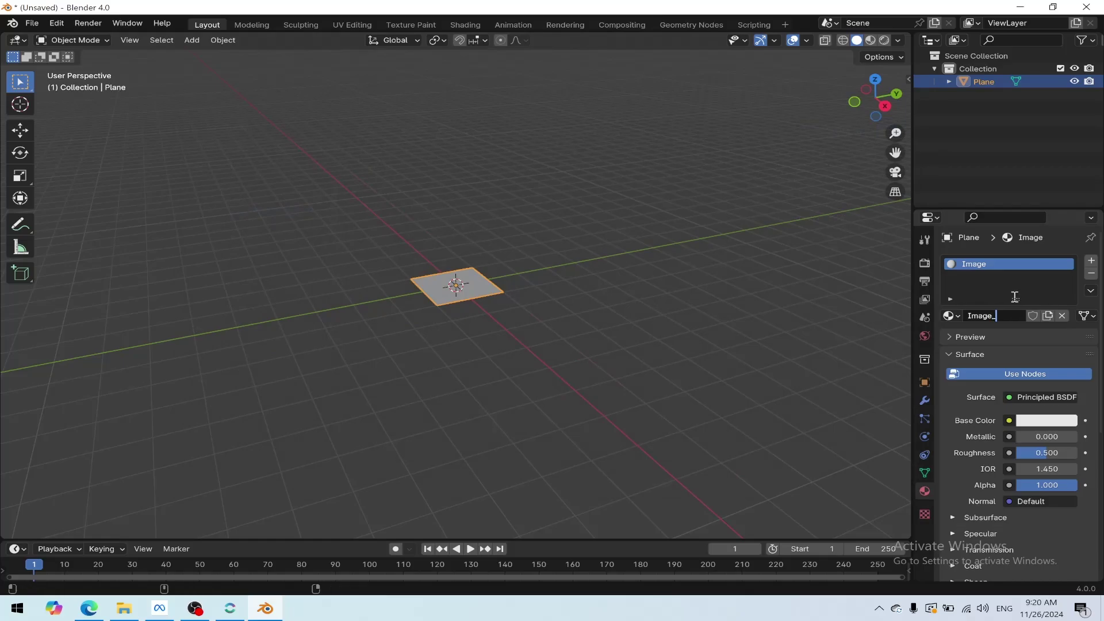
pyautogui.write('Masked')
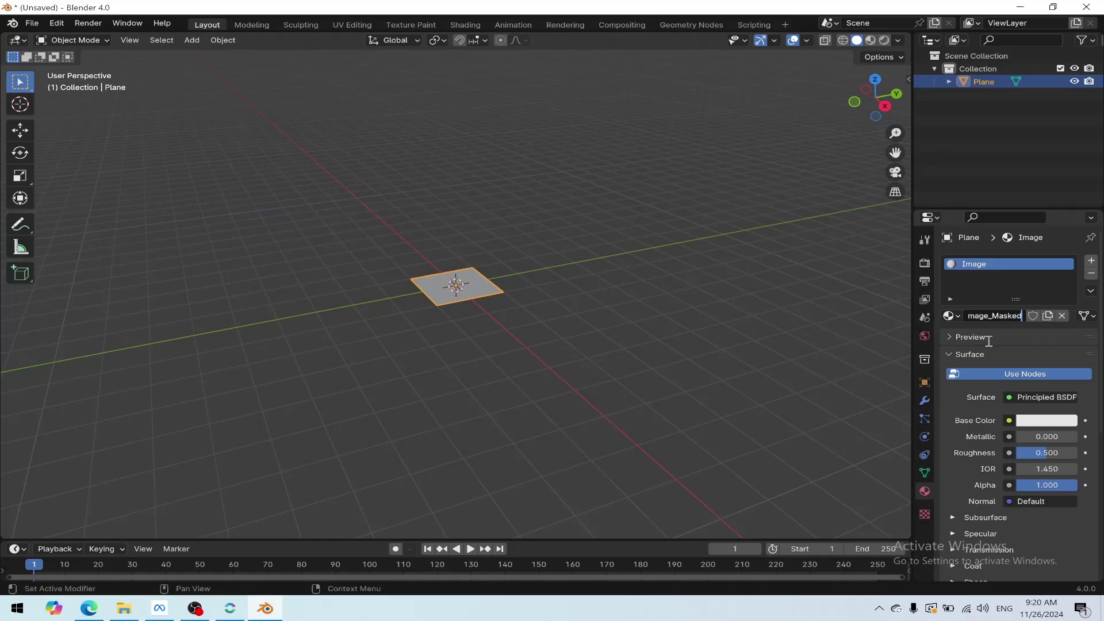
pyautogui.press('Return')
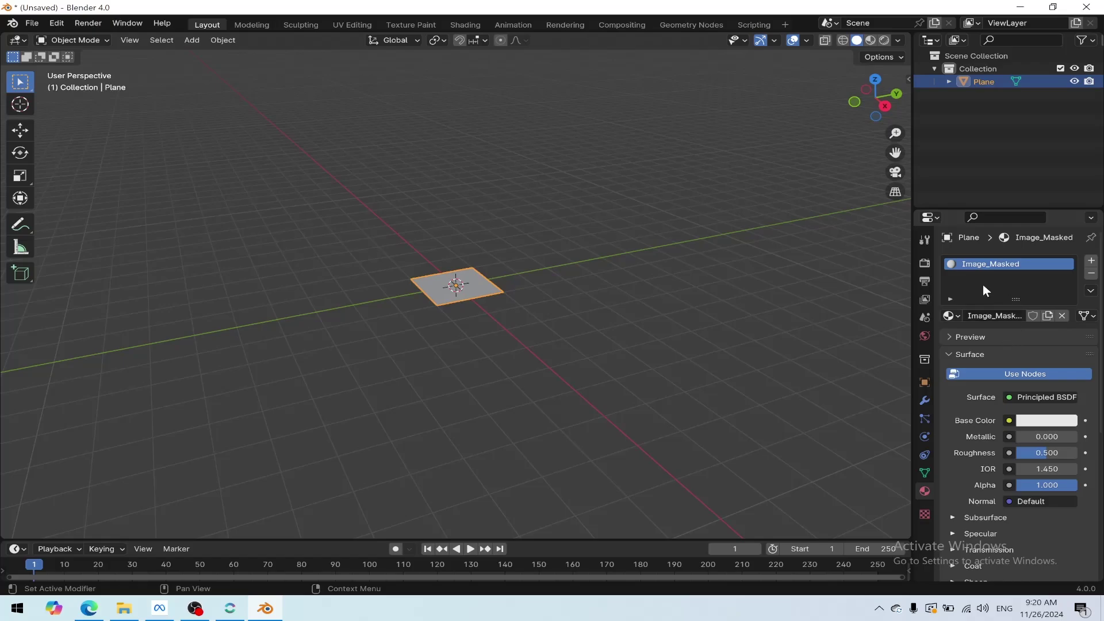
pyautogui.click(31, 23)
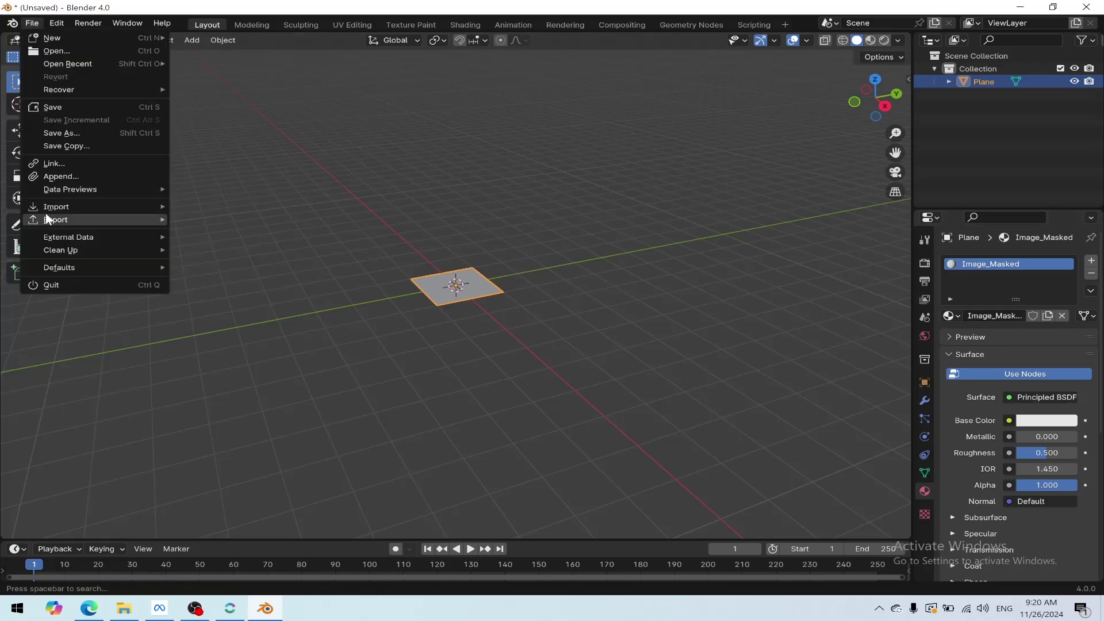
pyautogui.moveTo(54, 219)
pyautogui.click(259, 339)
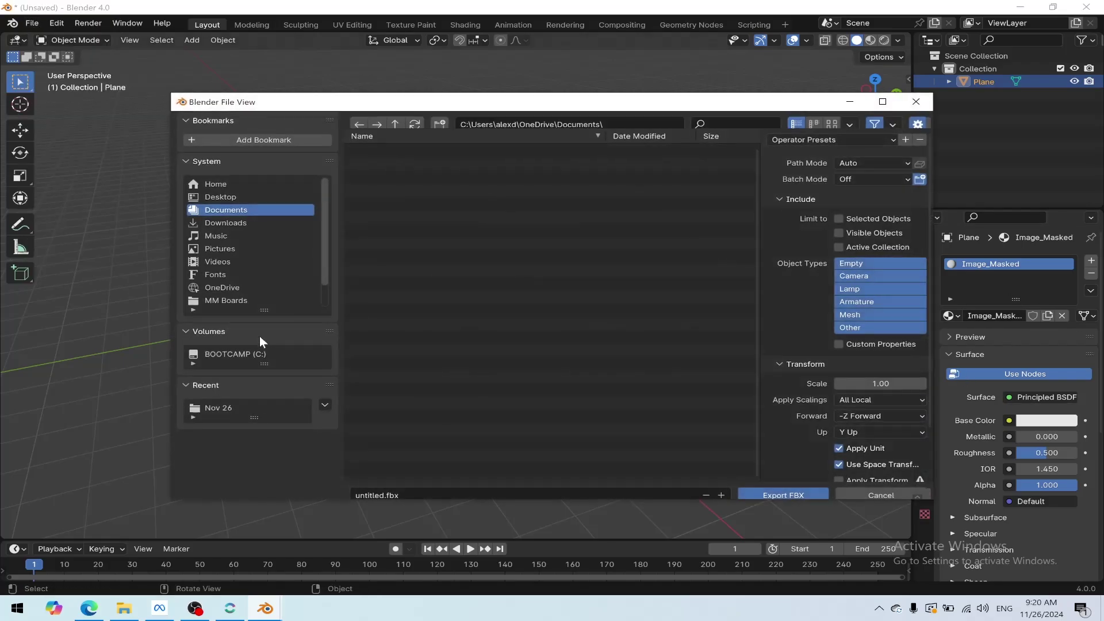
pyautogui.click(896, 485)
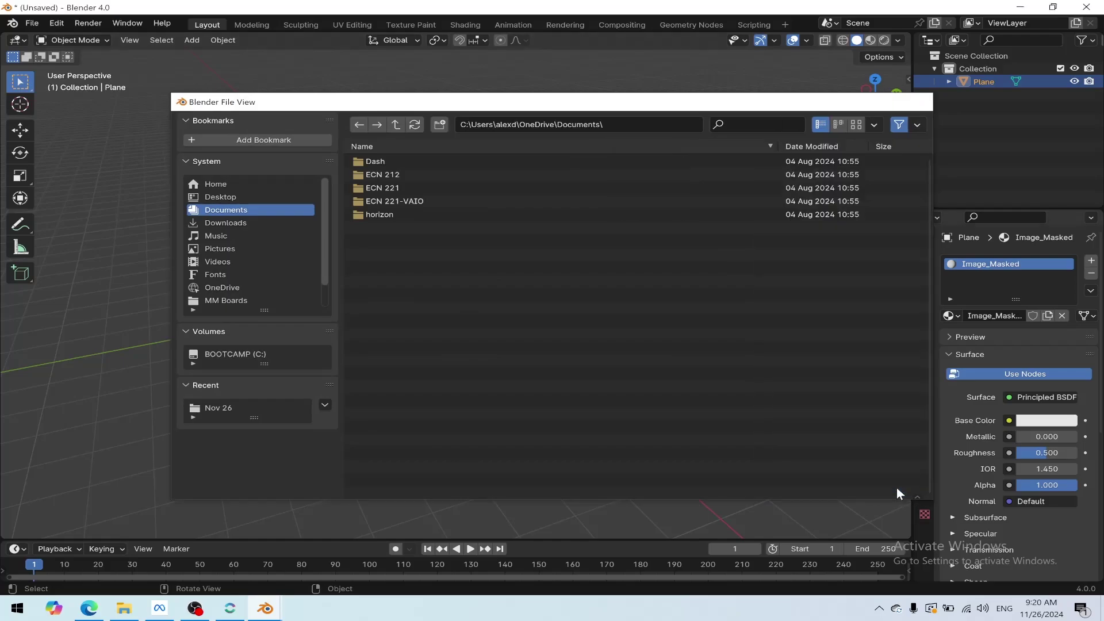
pyautogui.click(195, 608)
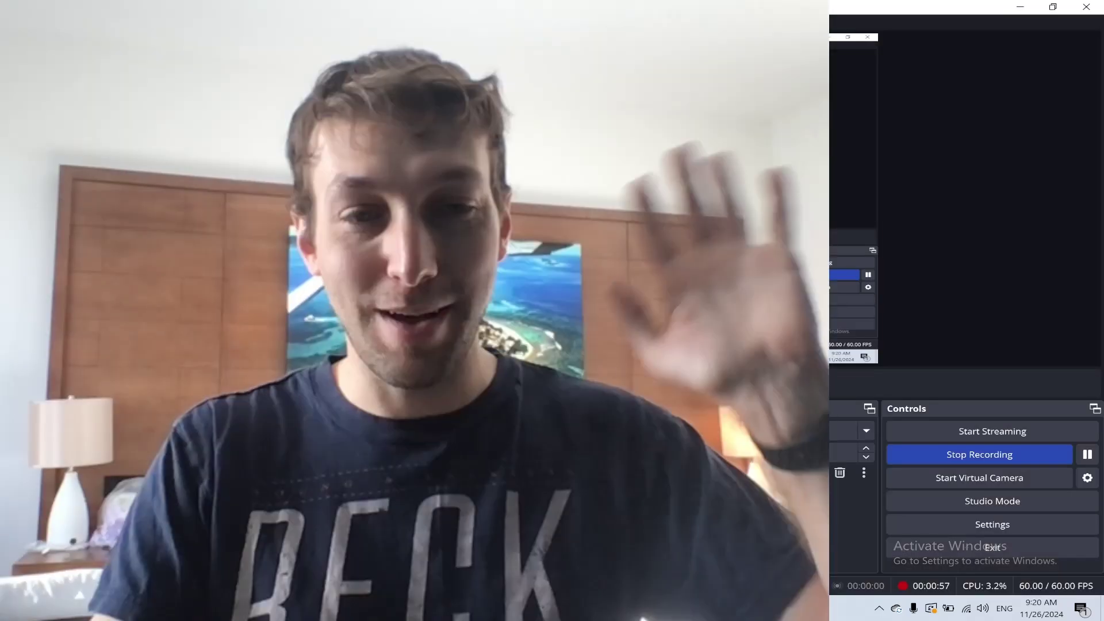